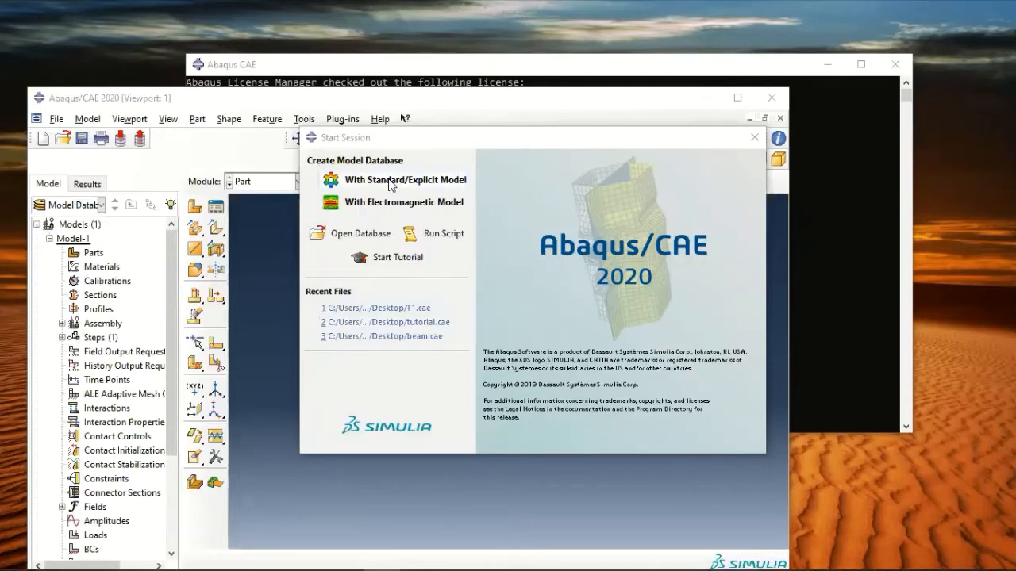
Create a Standard/Explicit model database and add a new Standard & Explicit model named Beam.
{"action": "left_click", "coordinate": [390, 180]}
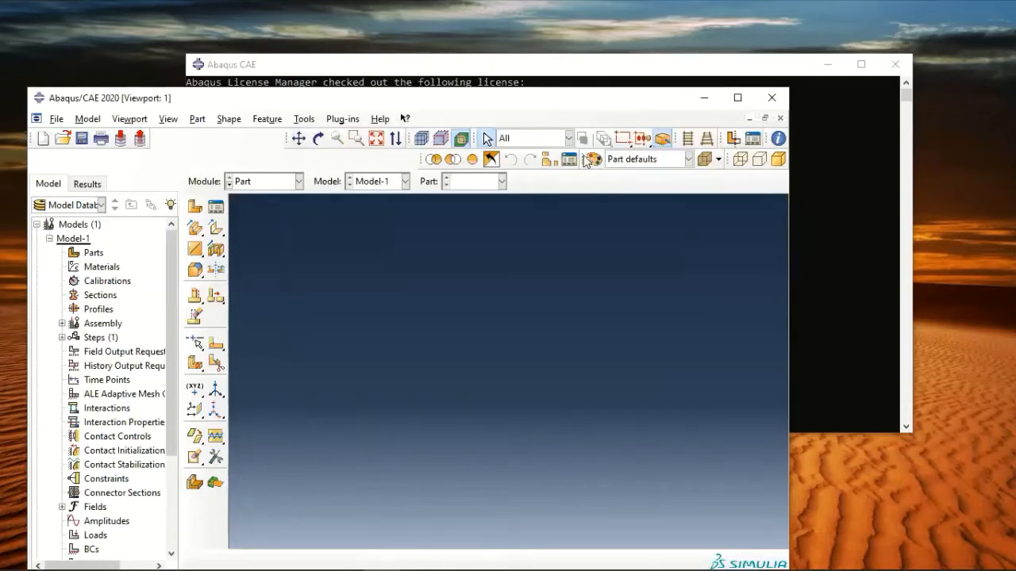
{"action": "left_click", "coordinate": [737, 99]}
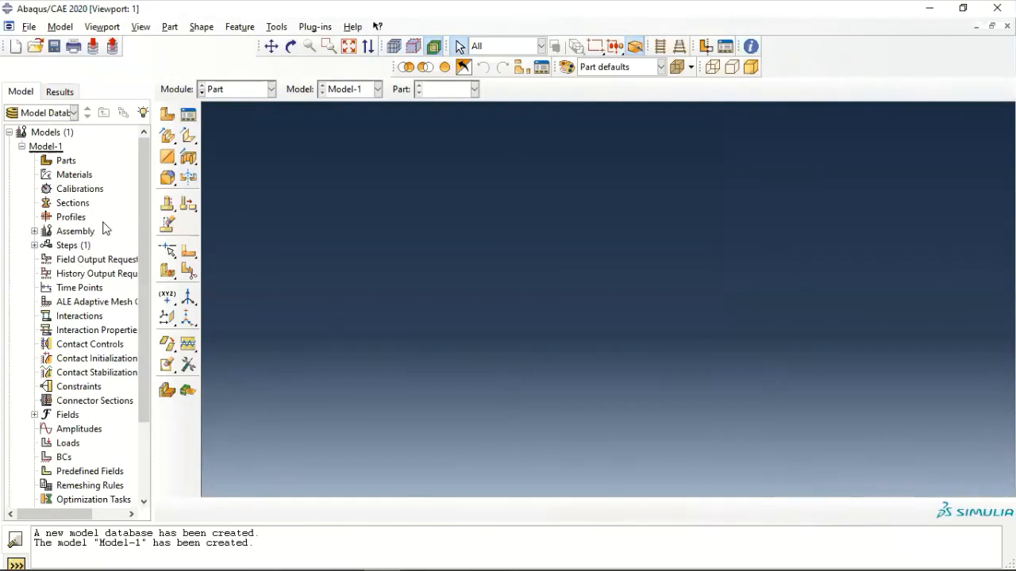
{"action": "left_click", "coordinate": [56, 134]}
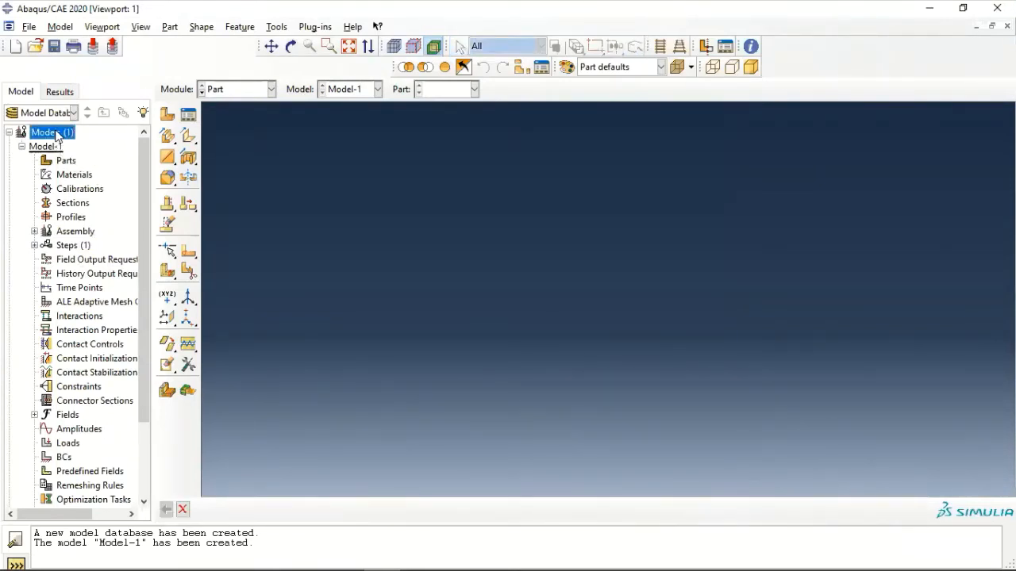
{"action": "double_click", "coordinate": [55, 134]}
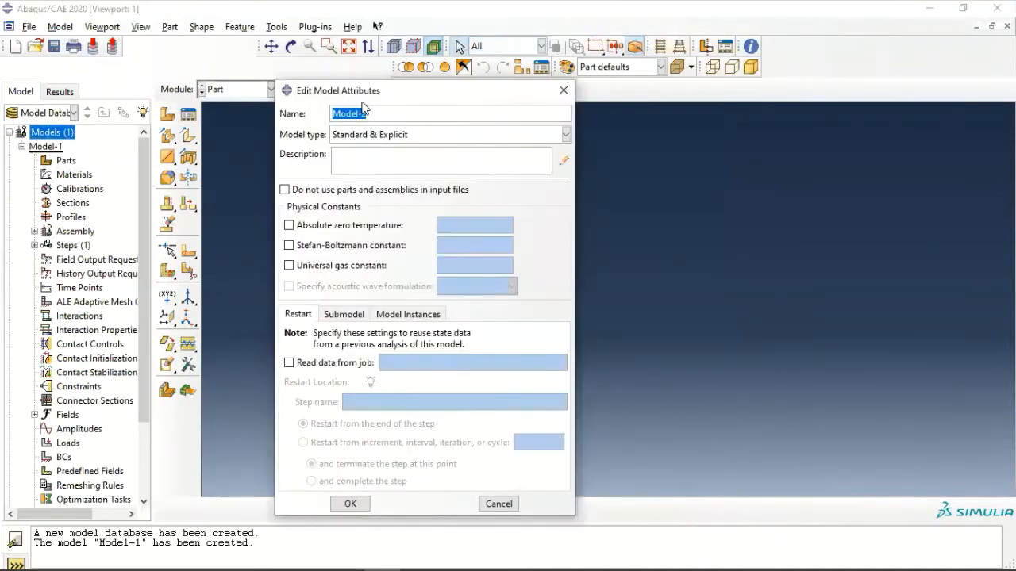
{"action": "type", "text": "Beam"}
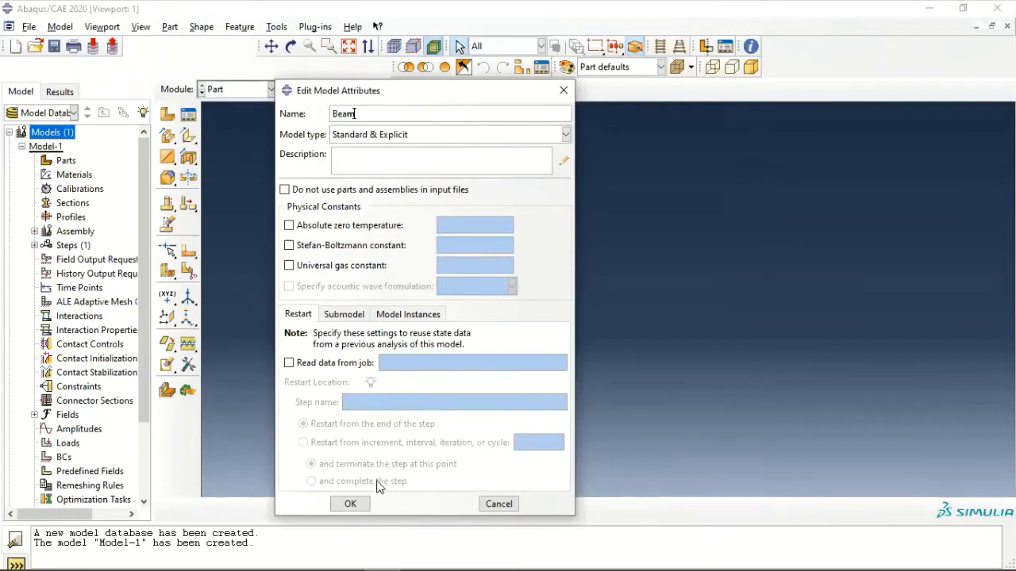
{"action": "left_click", "coordinate": [353, 503]}
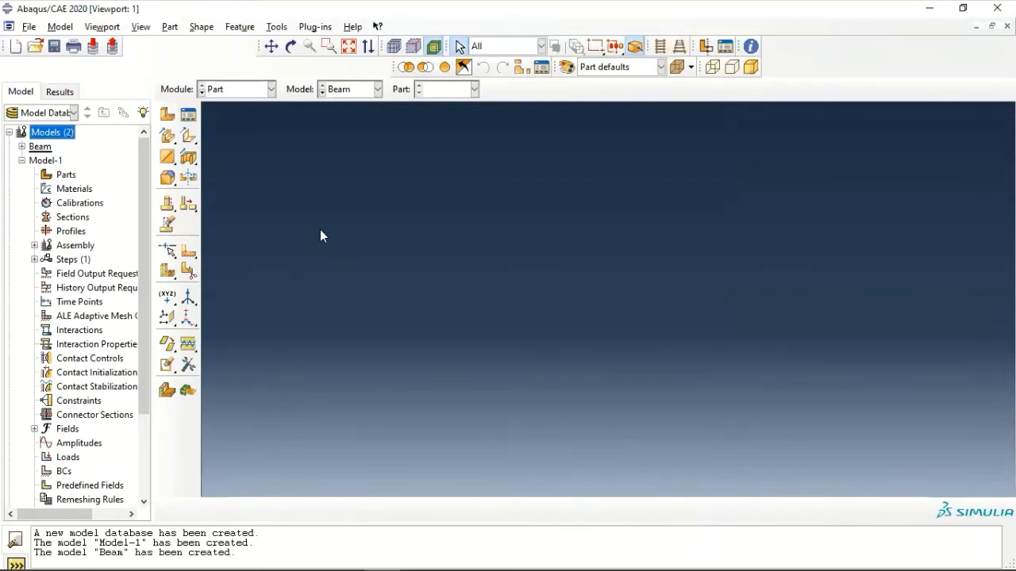
Save the model database as tutorial in the Tutorial folder on the Desktop.
{"action": "left_click", "coordinate": [32, 31]}
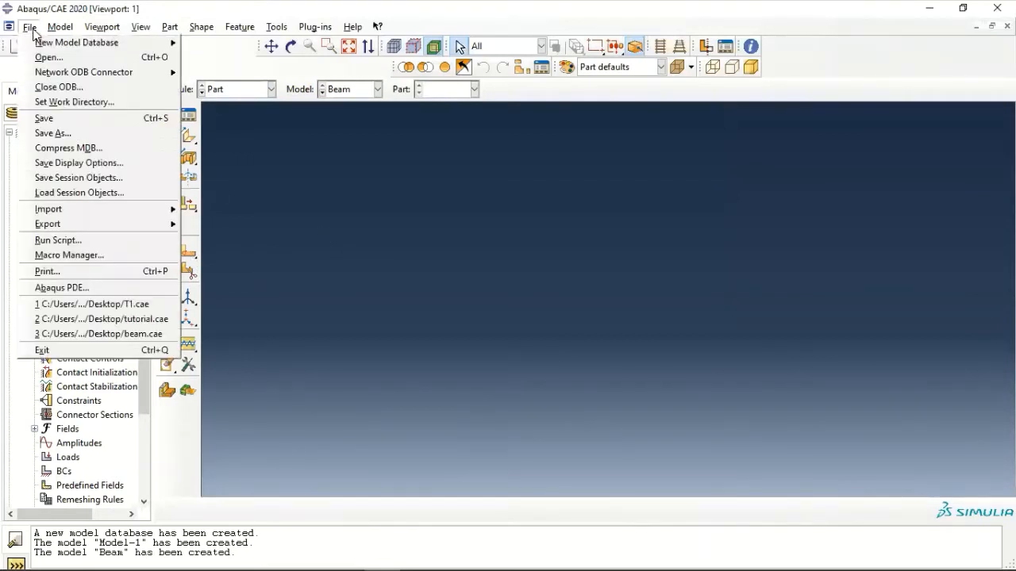
{"action": "left_click", "coordinate": [94, 133]}
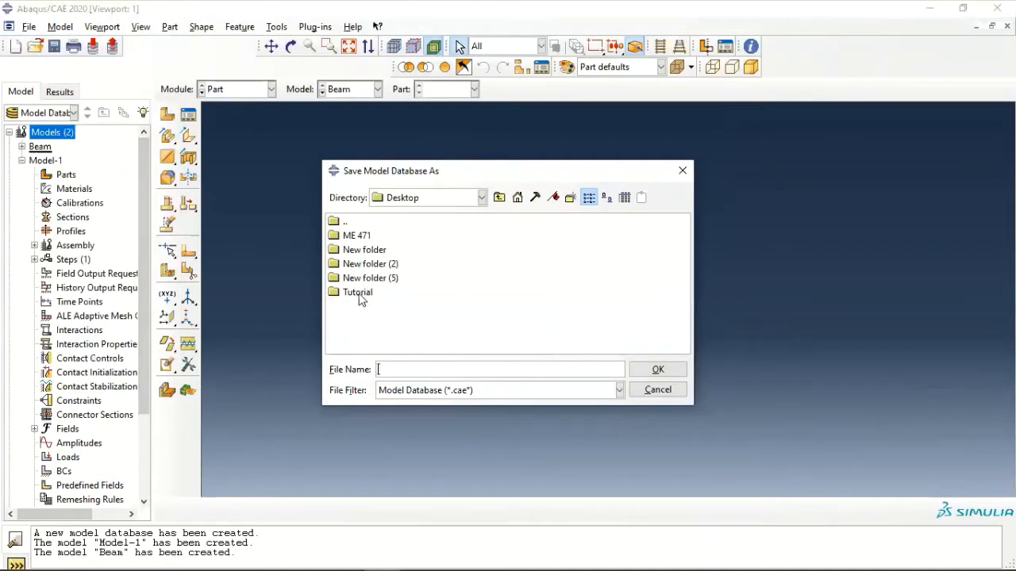
{"action": "left_click", "coordinate": [357, 293]}
{"action": "double_click", "coordinate": [357, 293]}
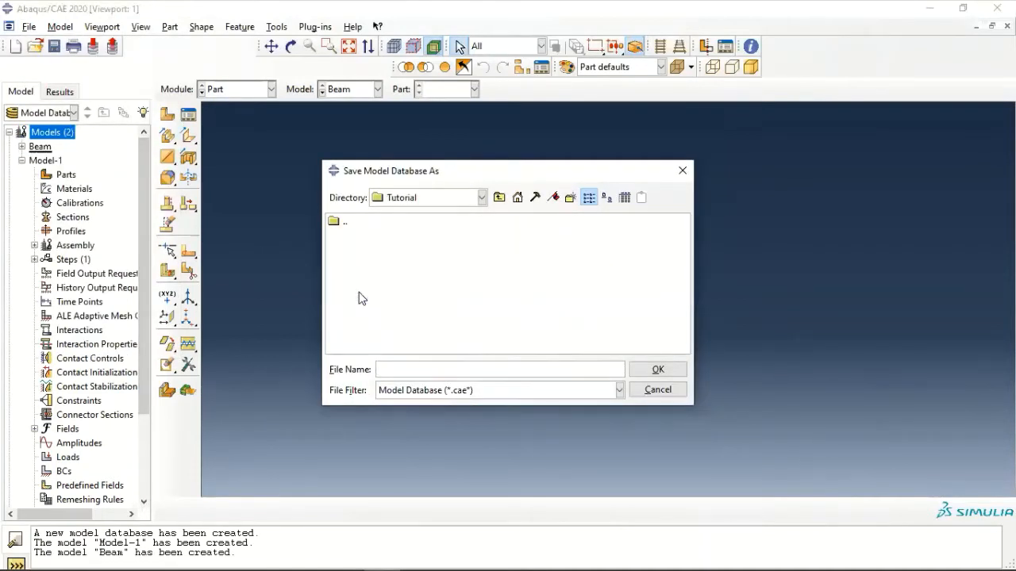
{"action": "left_click", "coordinate": [394, 367]}
{"action": "type", "text": "tutorial"}
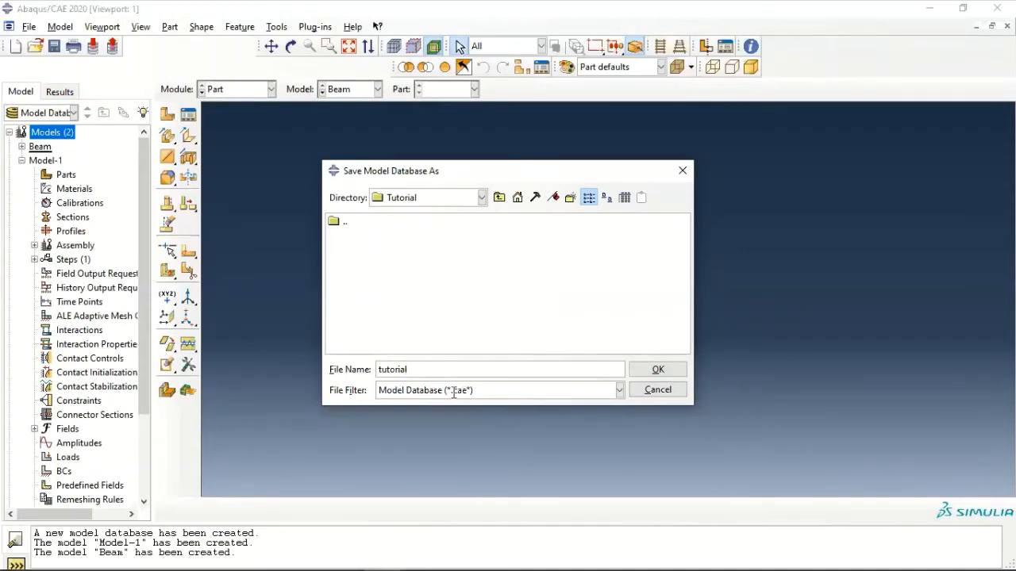
{"action": "left_click", "coordinate": [654, 370]}
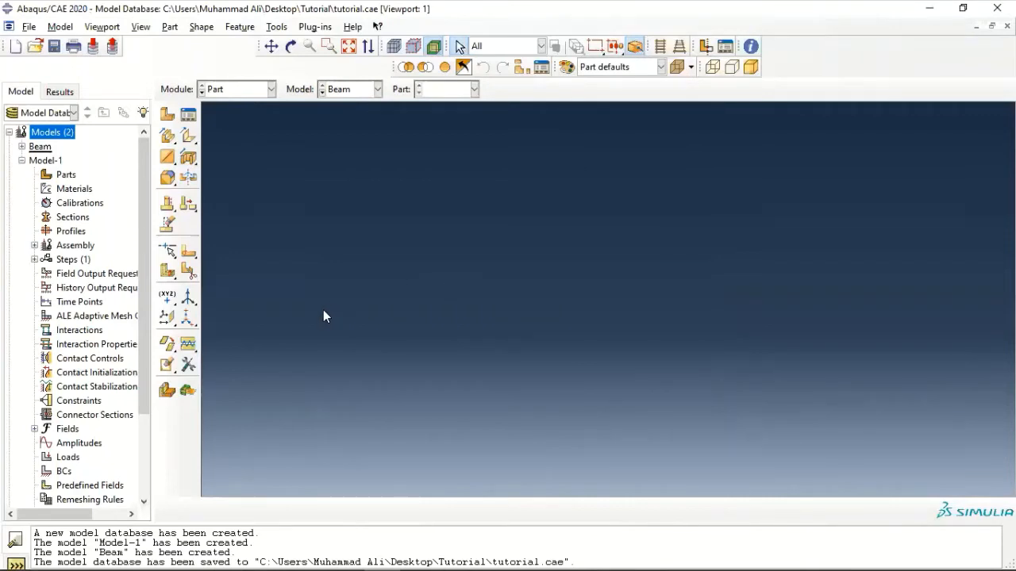
Create a 3D deformable solid extrusion part named Beam in the Beam model, with a changed approximate size.
{"action": "left_click", "coordinate": [23, 160]}
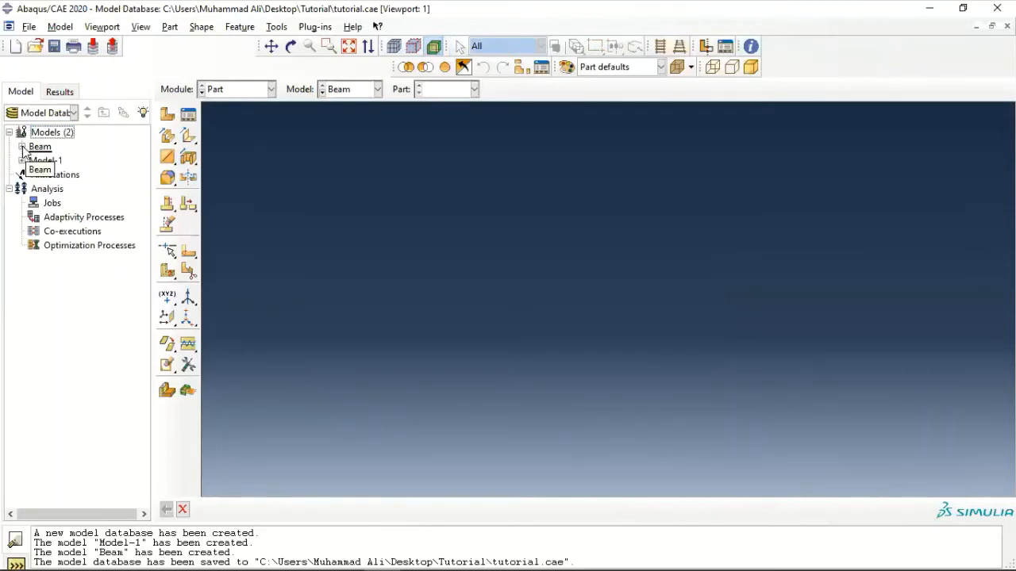
{"action": "left_click", "coordinate": [22, 147]}
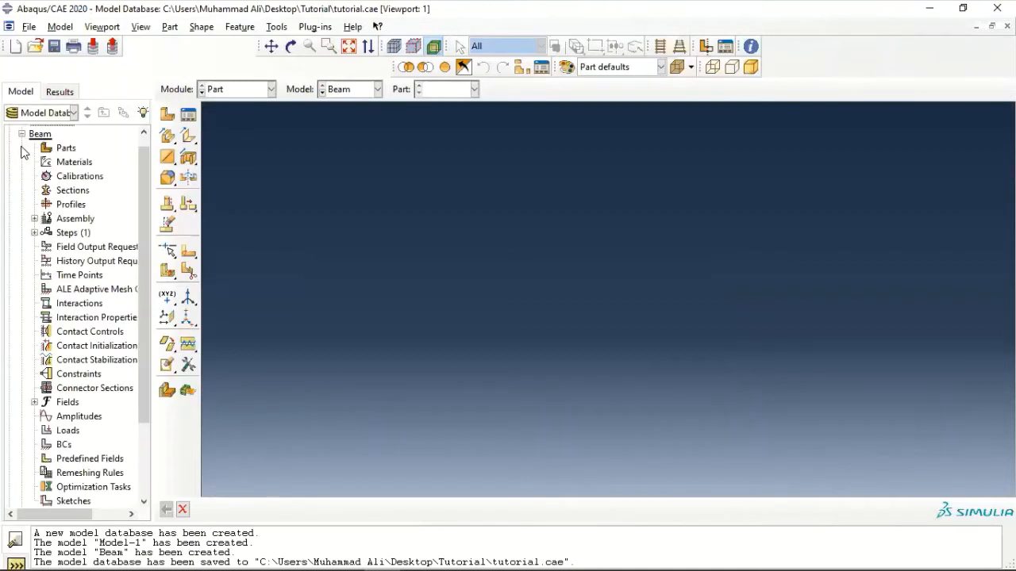
{"action": "double_click", "coordinate": [65, 149]}
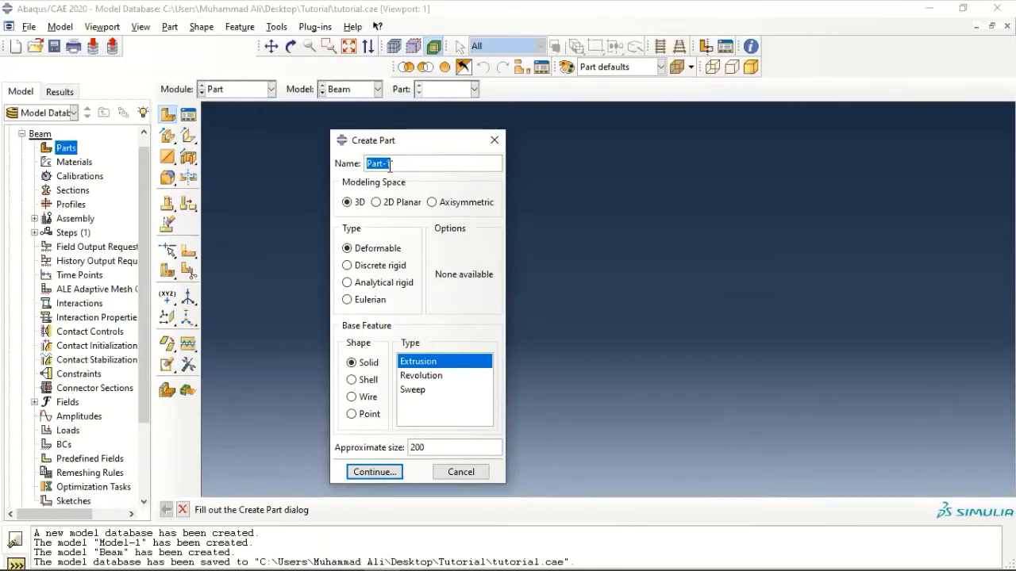
{"action": "type", "text": "Beam"}
{"action": "key", "text": "BackSpace"}
{"action": "key", "text": "BackSpace"}
{"action": "key", "text": "BackSpace"}
{"action": "type", "text": "Eam"}
{"action": "left_click", "coordinate": [376, 164]}
{"action": "key", "text": "BackSpace"}
{"action": "left_click", "coordinate": [451, 449]}
{"action": "left_click_drag", "start_coordinate": [391, 439], "coordinate": [401, 425]}
{"action": "type", "text": "6"}
{"action": "left_click", "coordinate": [374, 472]}
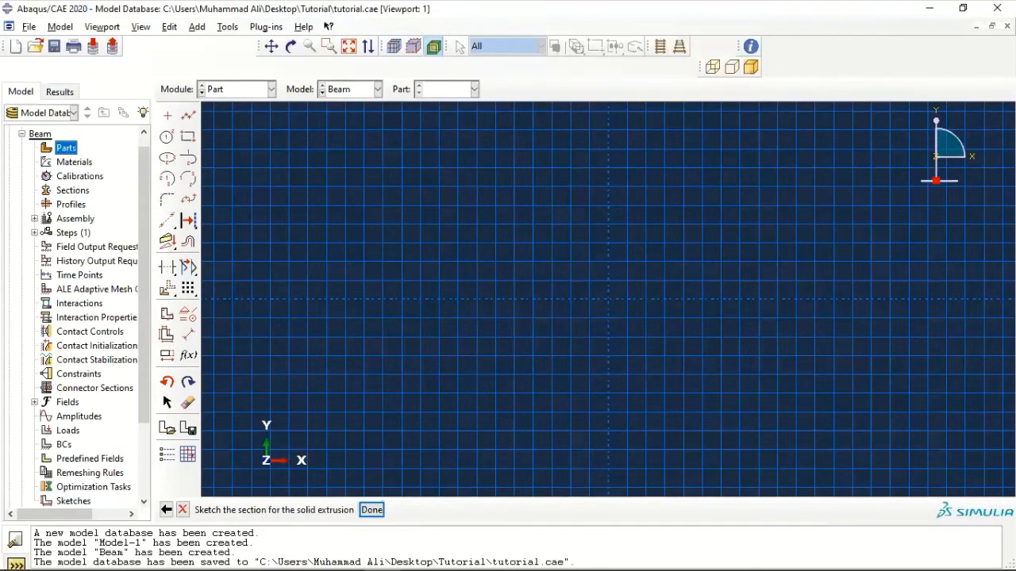
Sketch a rectangle about 247.5 wide and 87.5 high around the sketch origin.
{"action": "left_click", "coordinate": [189, 140]}
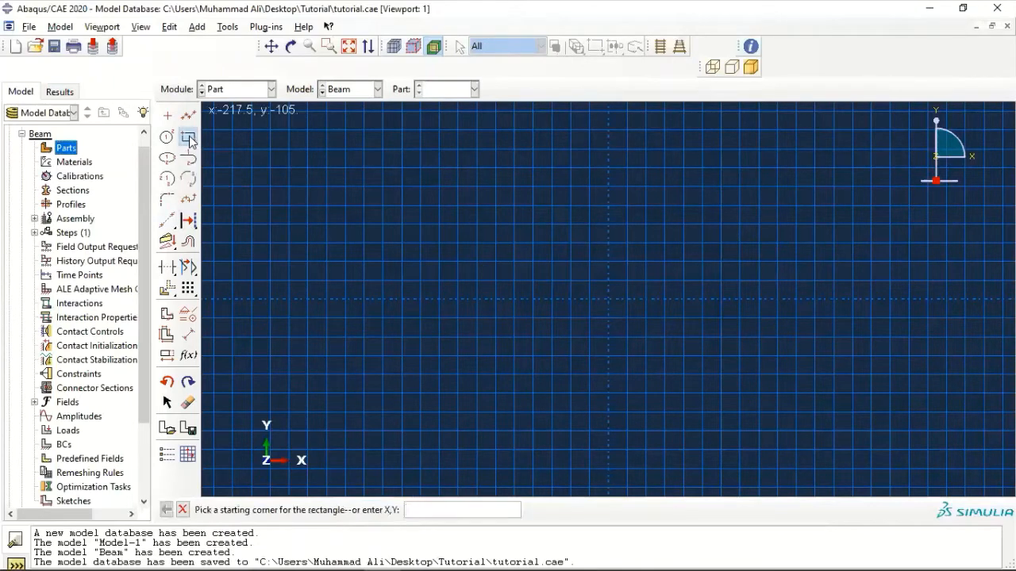
{"action": "left_click", "coordinate": [341, 196]}
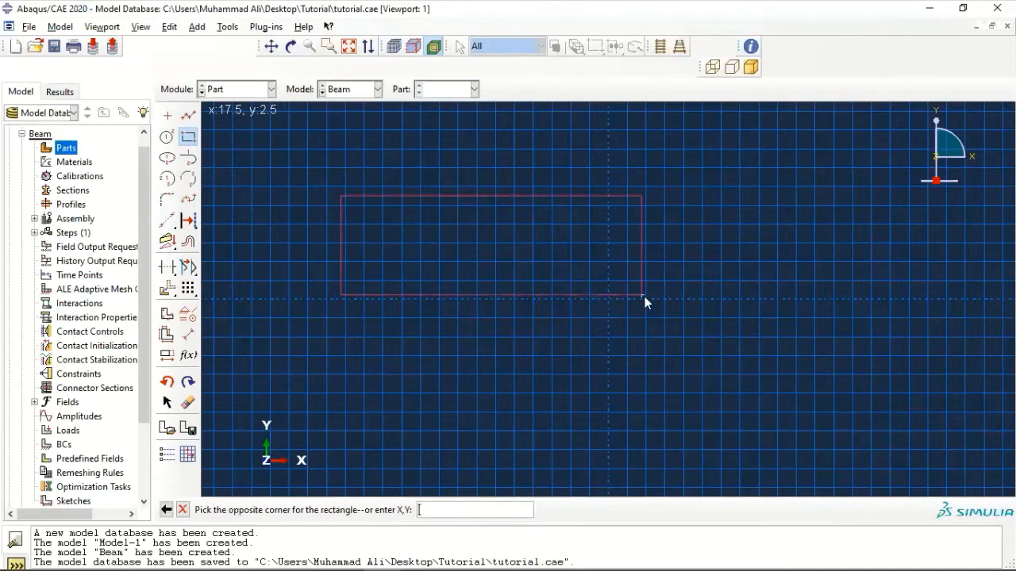
{"action": "left_click", "coordinate": [806, 359]}
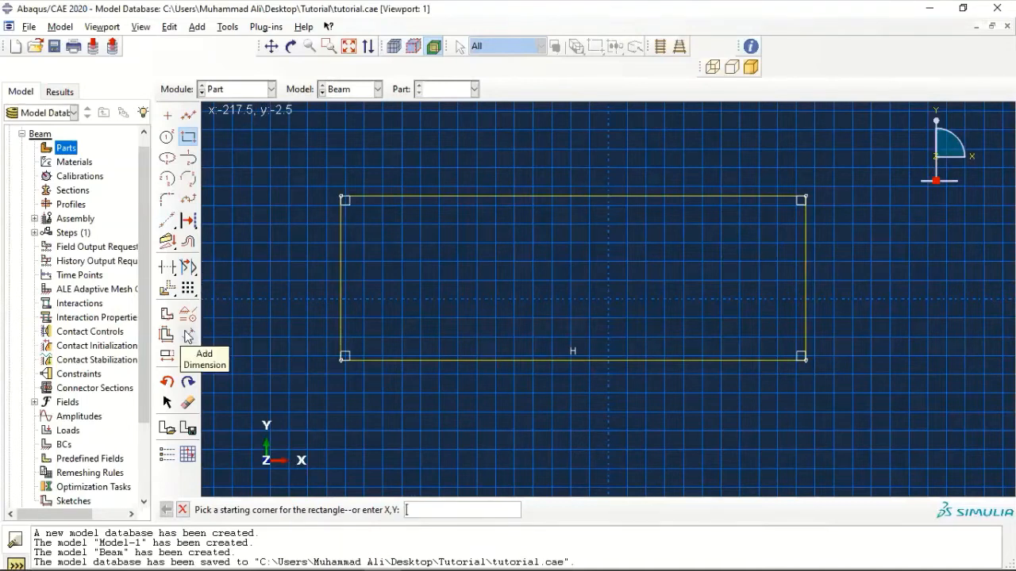
Dimension the rectangle's top edge to 200 and its right edge to 20.
{"action": "left_click", "coordinate": [189, 337]}
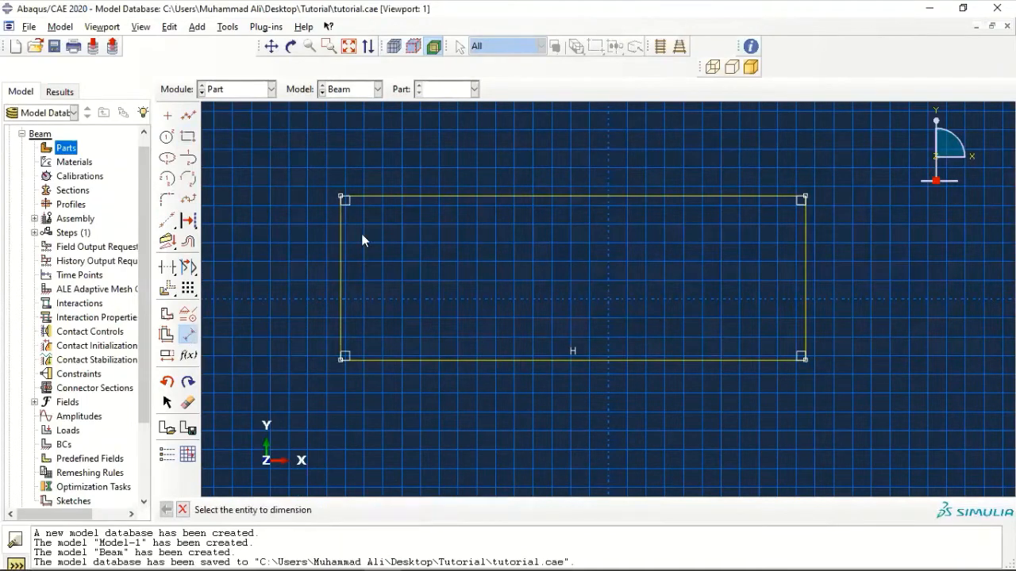
{"action": "left_click", "coordinate": [385, 196]}
{"action": "left_click", "coordinate": [577, 155]}
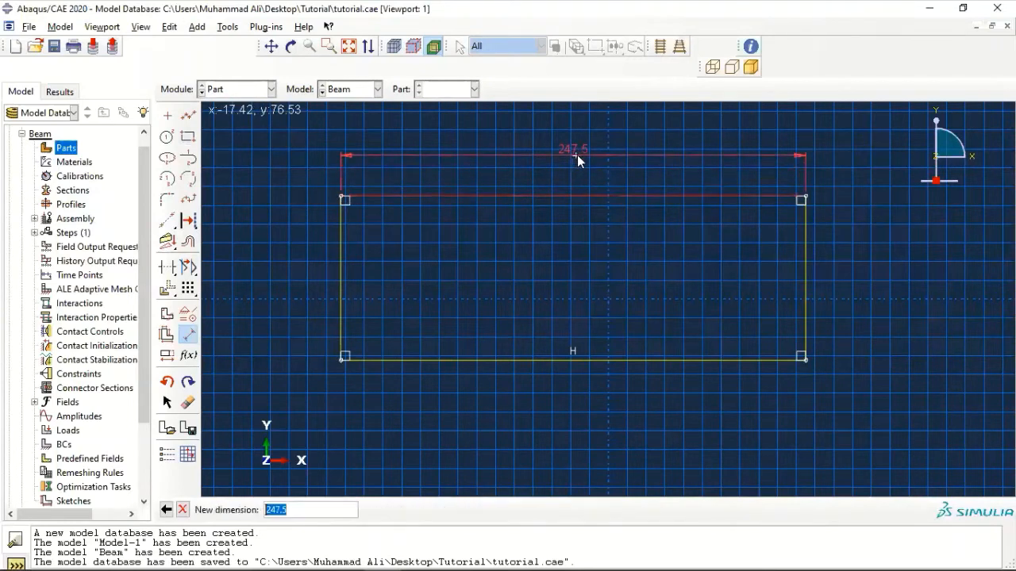
{"action": "type", "text": "200"}
{"action": "key", "text": "Return"}
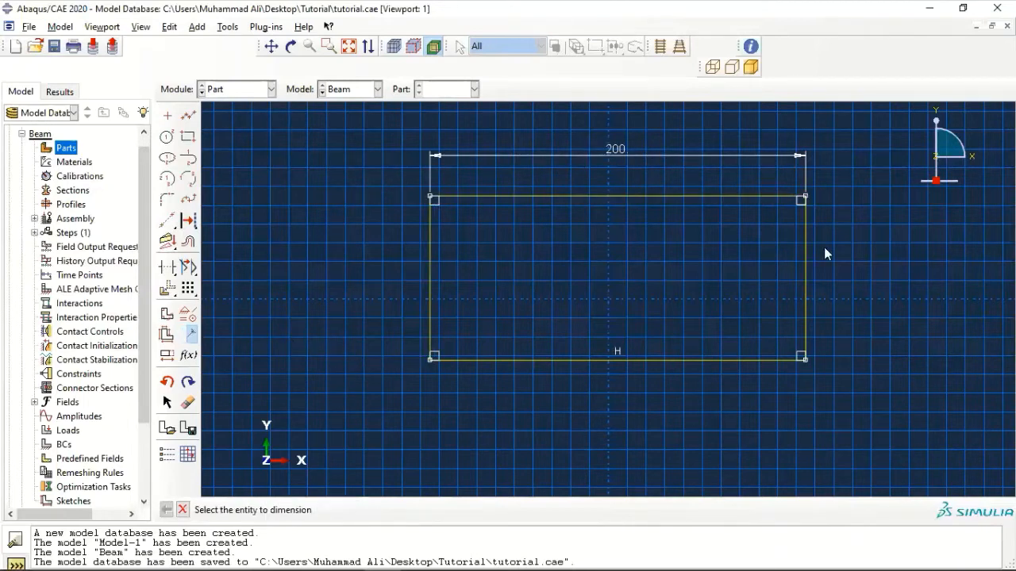
{"action": "left_click", "coordinate": [805, 236]}
{"action": "left_click", "coordinate": [872, 254]}
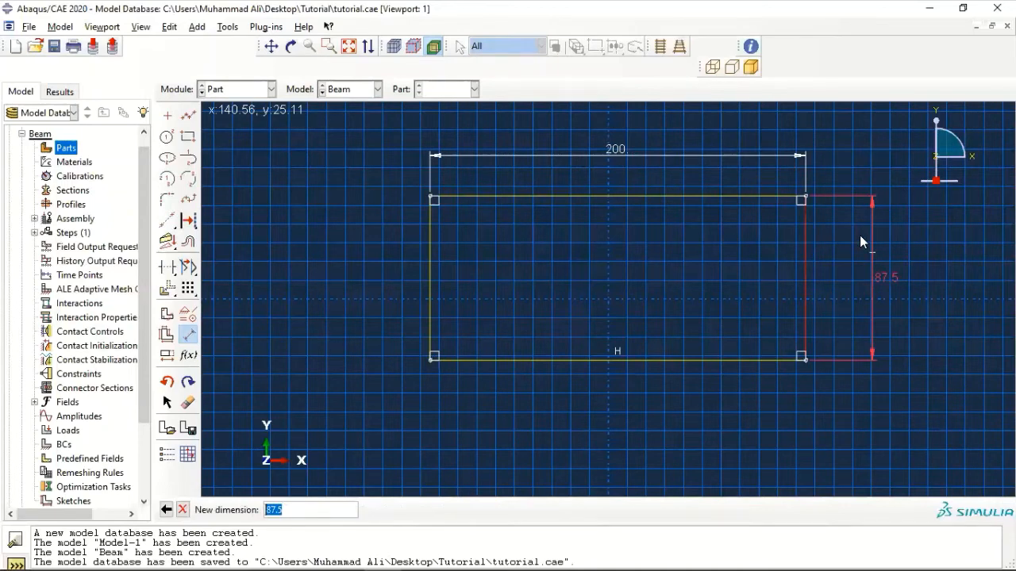
{"action": "type", "text": "20"}
{"action": "key", "text": "Return"}
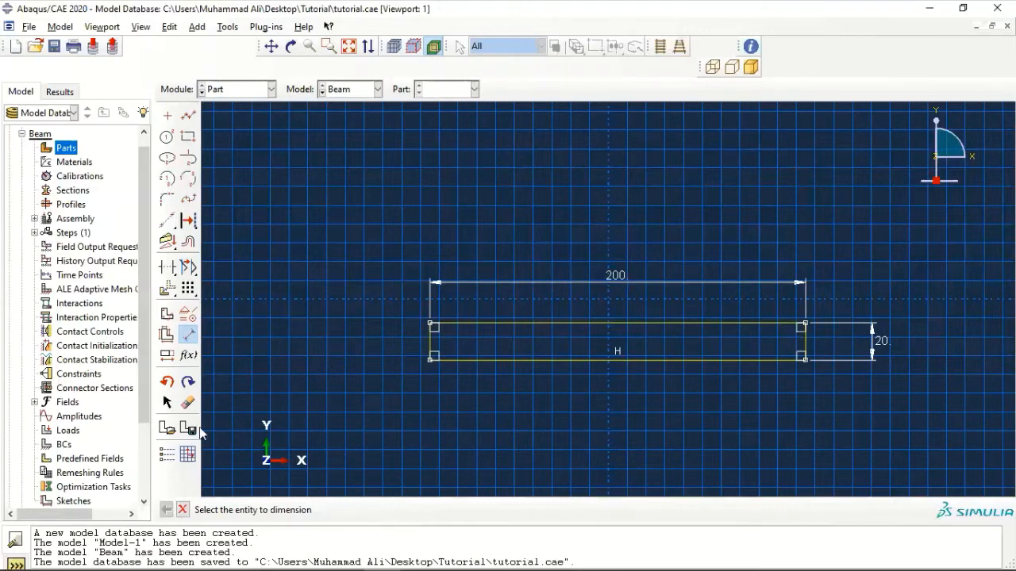
{"action": "left_click", "coordinate": [183, 509]}
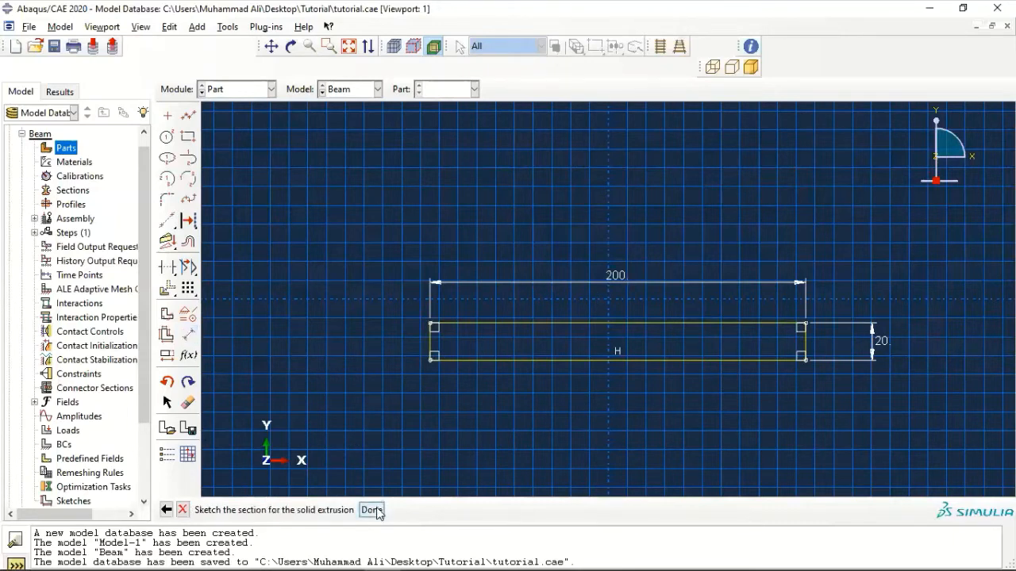
Finish the section sketch and extrude it to a depth of 25.
{"action": "left_click", "coordinate": [371, 511]}
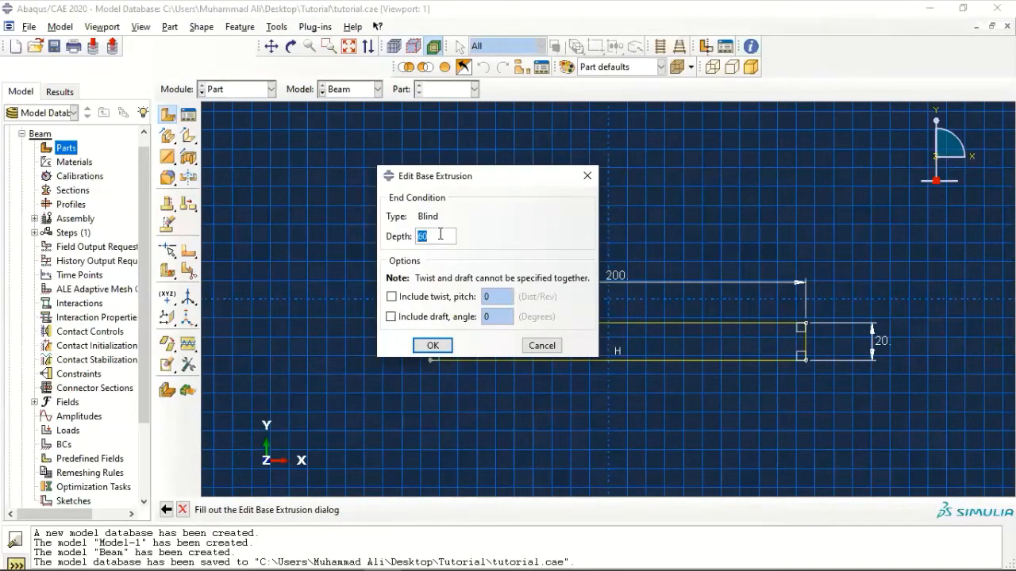
{"action": "type", "text": "25"}
{"action": "left_click", "coordinate": [435, 346]}
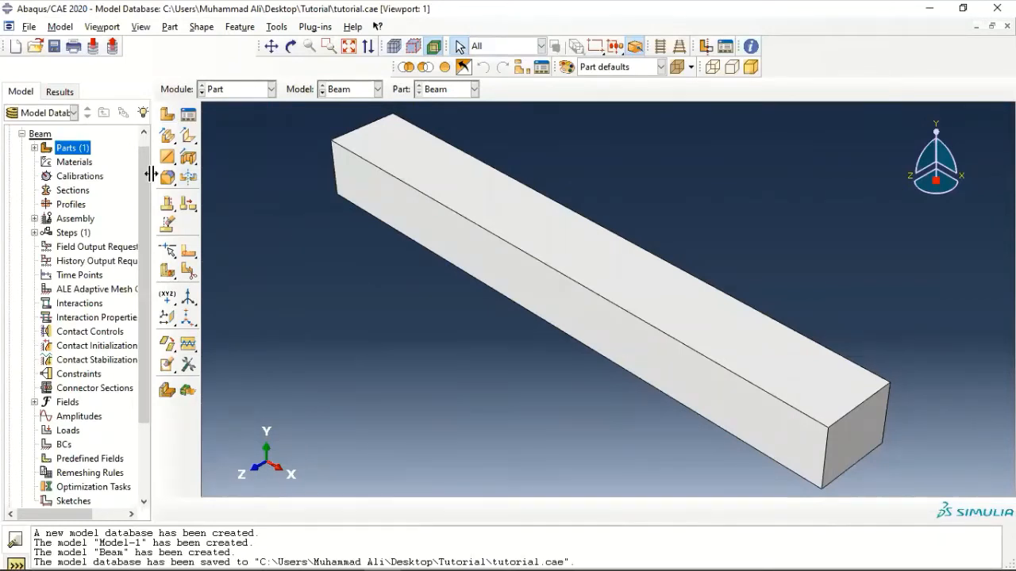
Create a material named Steel in the Beam model and give it an elastic mechanical behavior.
{"action": "double_click", "coordinate": [75, 161]}
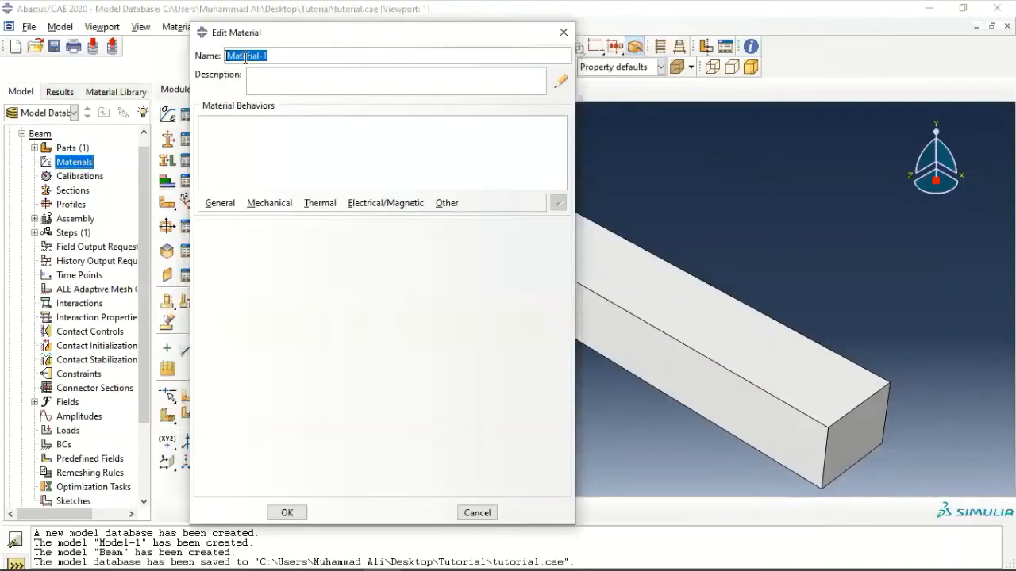
{"action": "type", "text": "Steel"}
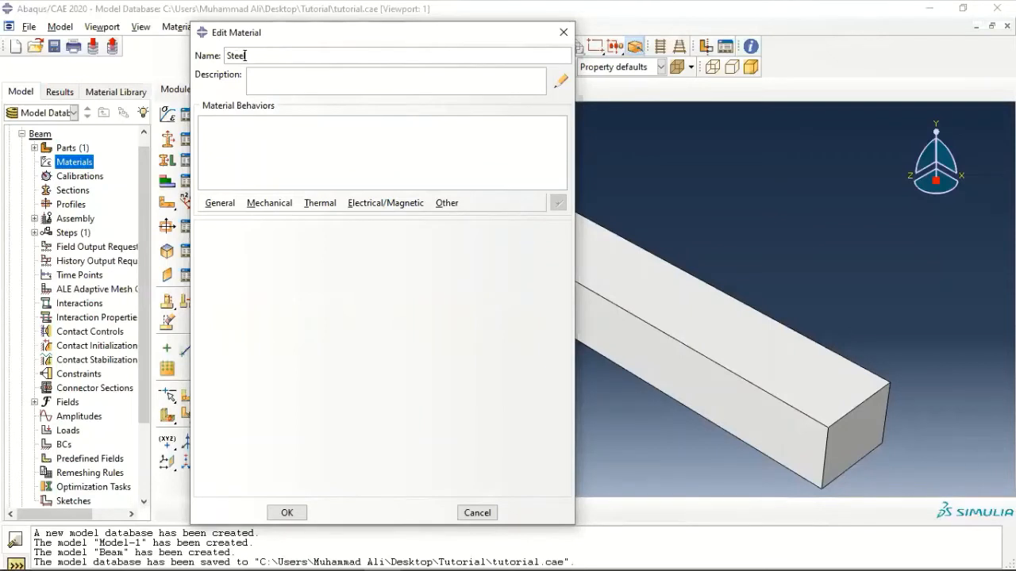
{"action": "left_click", "coordinate": [268, 208]}
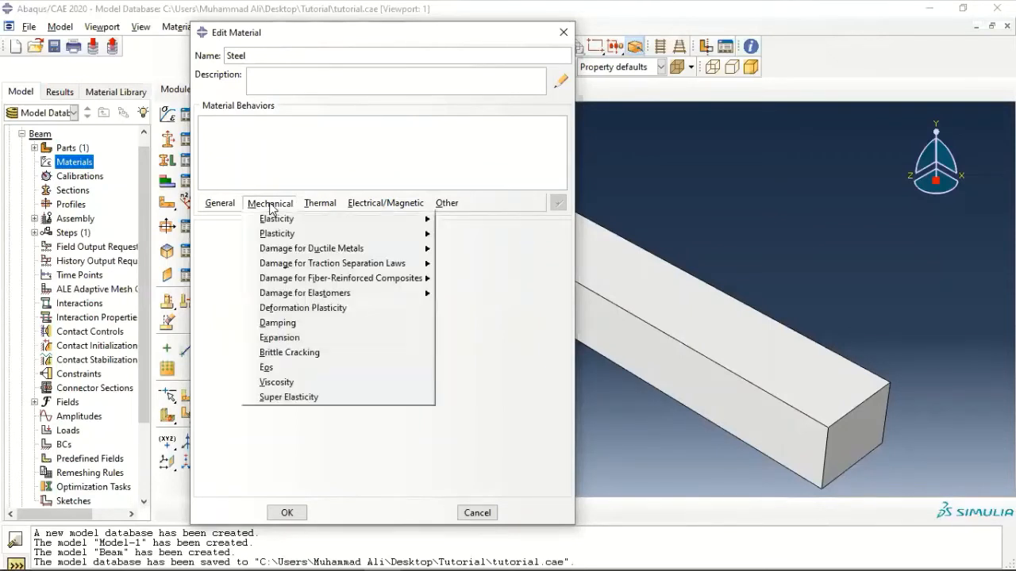
{"action": "mouse_move", "coordinate": [286, 216]}
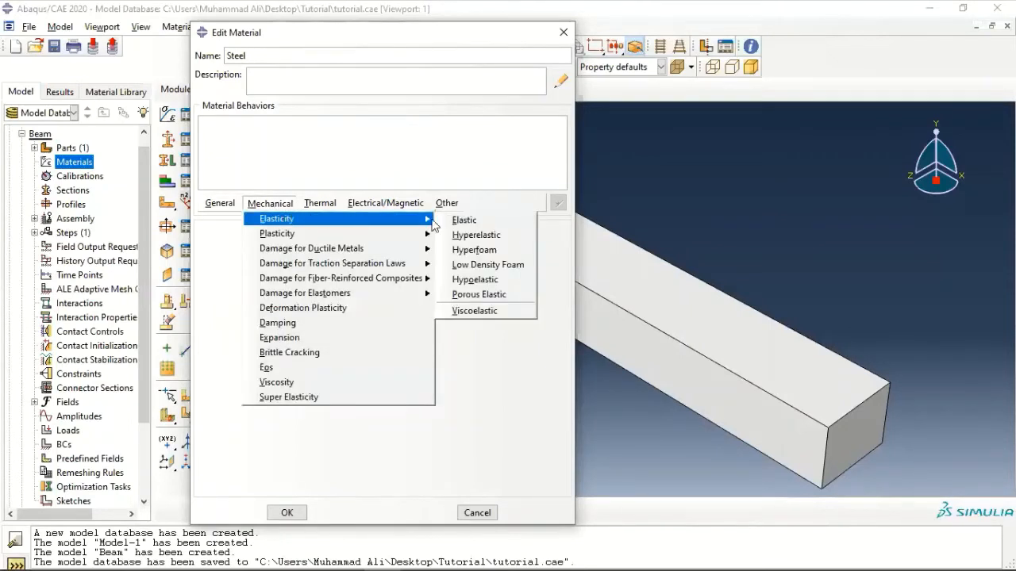
{"action": "left_click", "coordinate": [450, 223]}
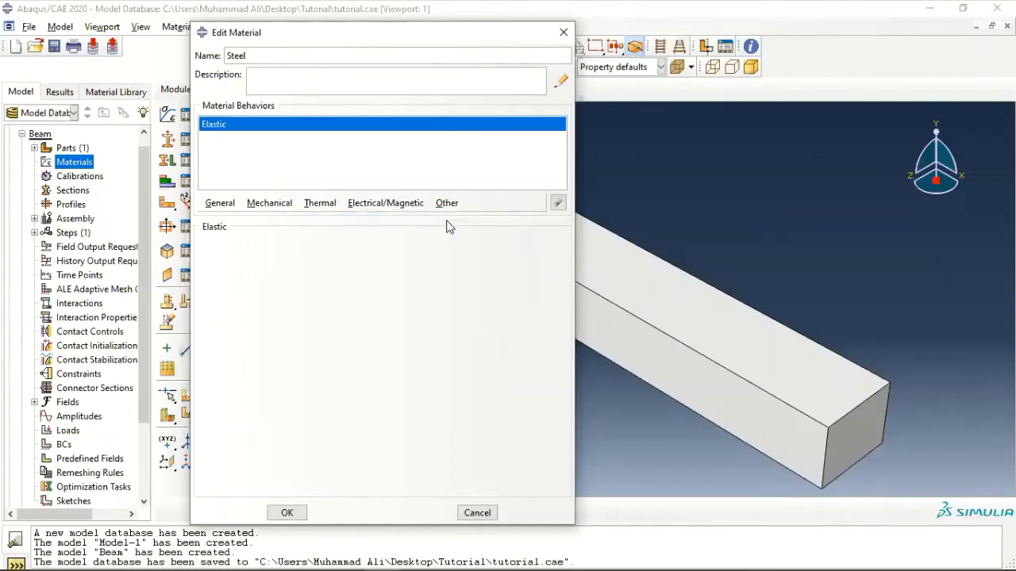
Set the elastic data to a Young's modulus of 209.E3 and a Poisson's ratio of 0.3, and accept the material.
{"action": "left_click", "coordinate": [248, 406]}
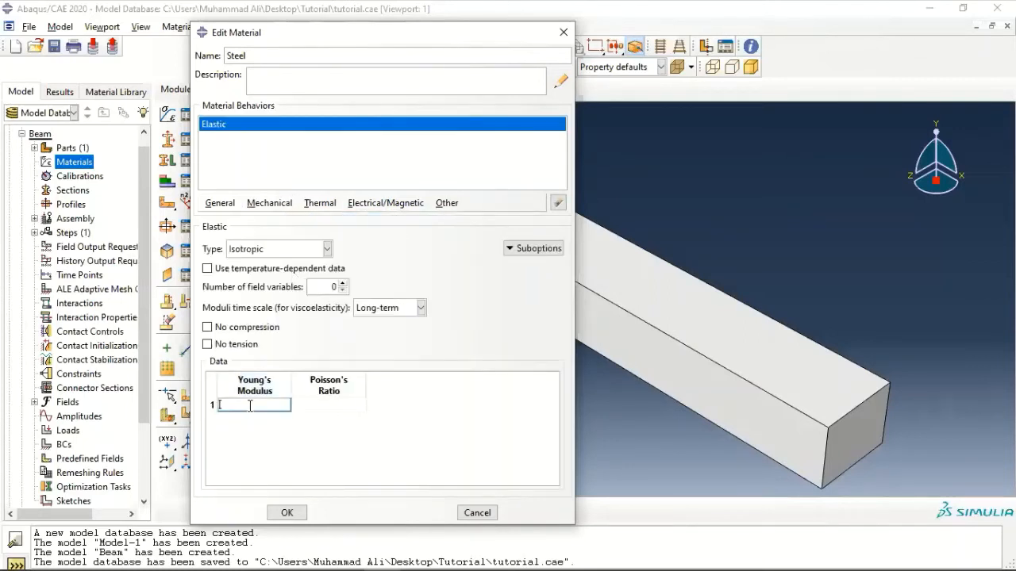
{"action": "type", "text": "209.E3"}
{"action": "key", "text": "Tab"}
{"action": "type", "text": "0"}
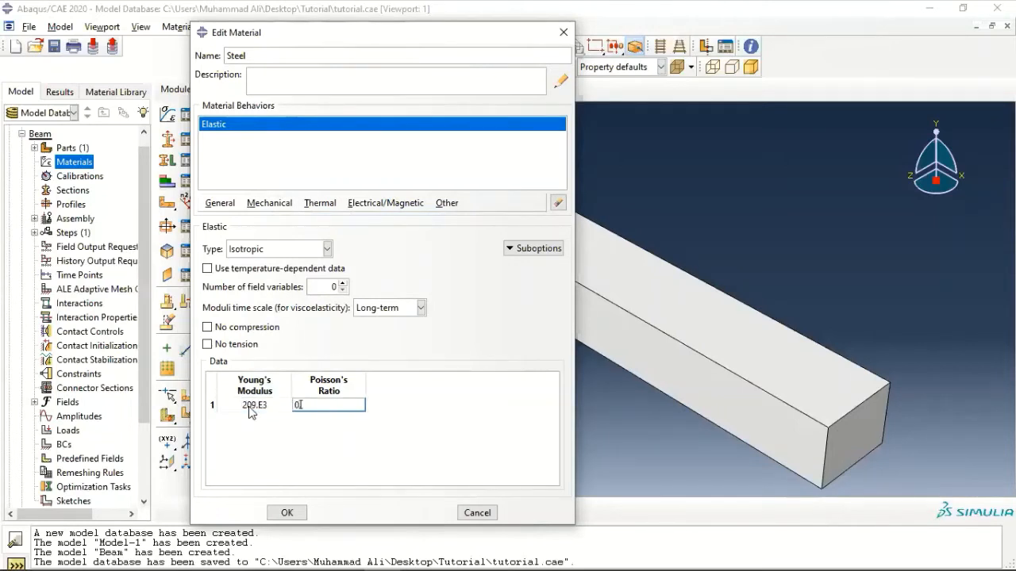
{"action": "type", "text": ".3"}
{"action": "left_click", "coordinate": [287, 513]}
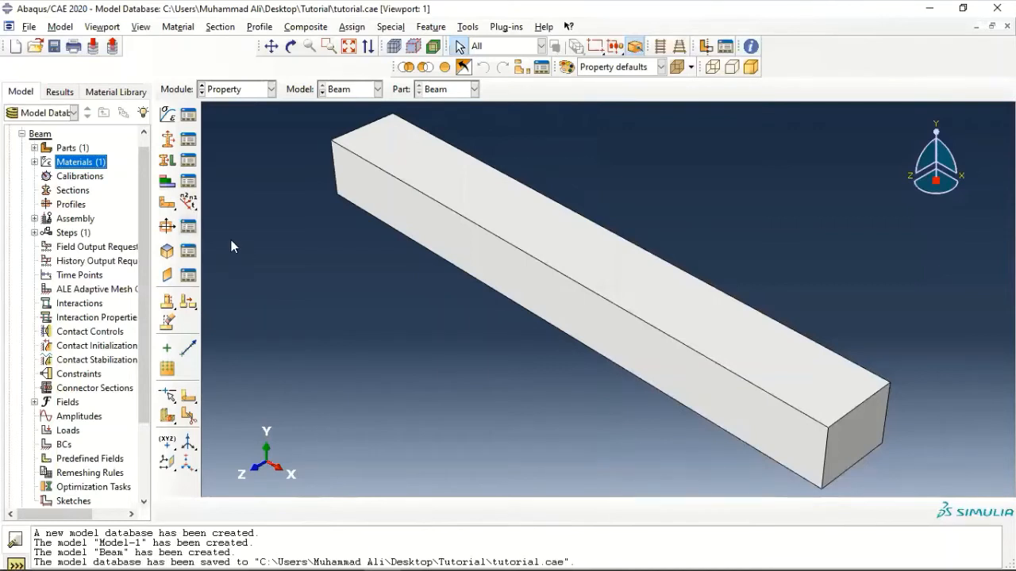
Create a solid, homogeneous section named Beamsection that uses the Steel material.
{"action": "double_click", "coordinate": [73, 190]}
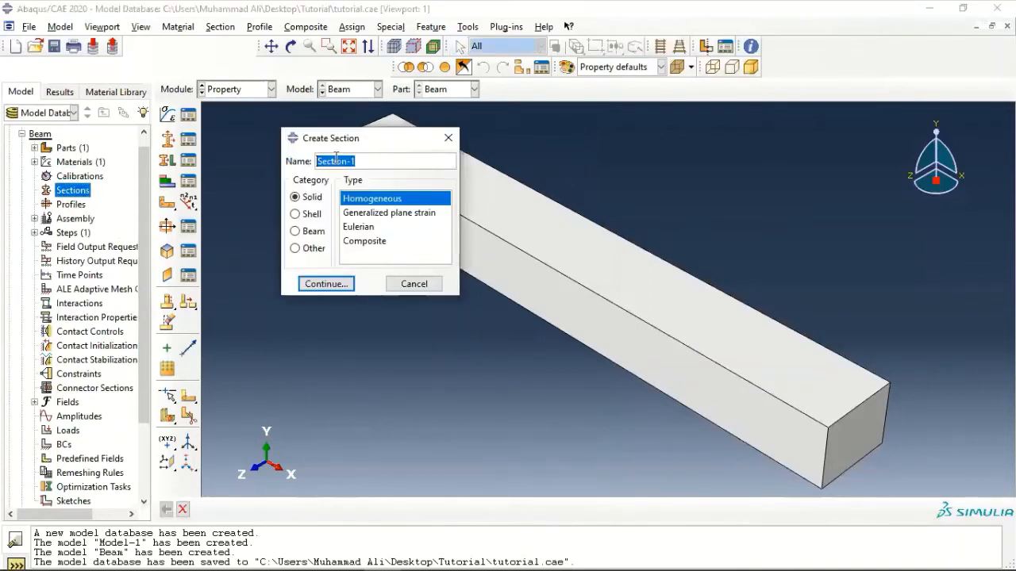
{"action": "type", "text": "Beamse"}
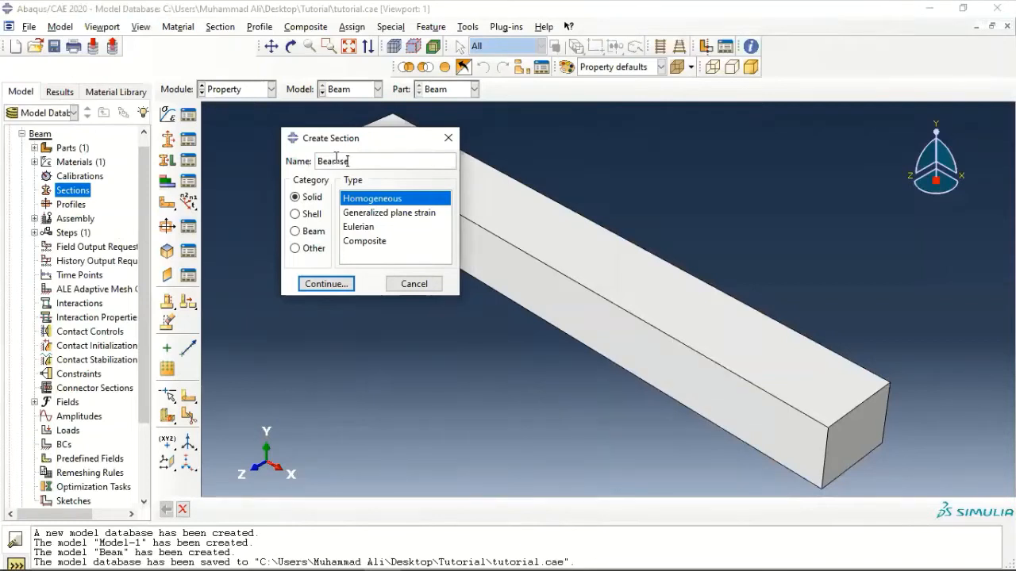
{"action": "type", "text": "ction"}
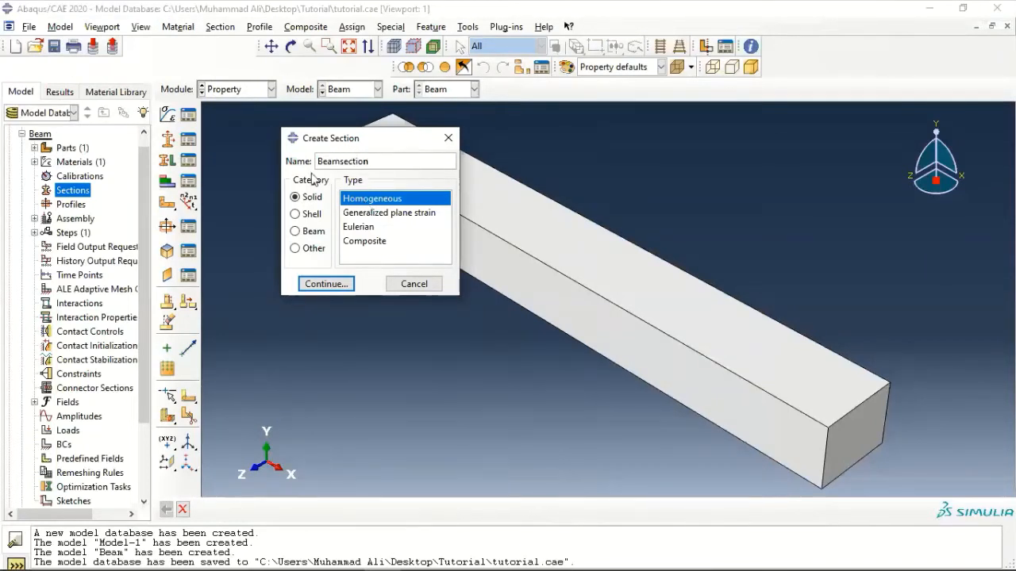
{"action": "left_click", "coordinate": [325, 284]}
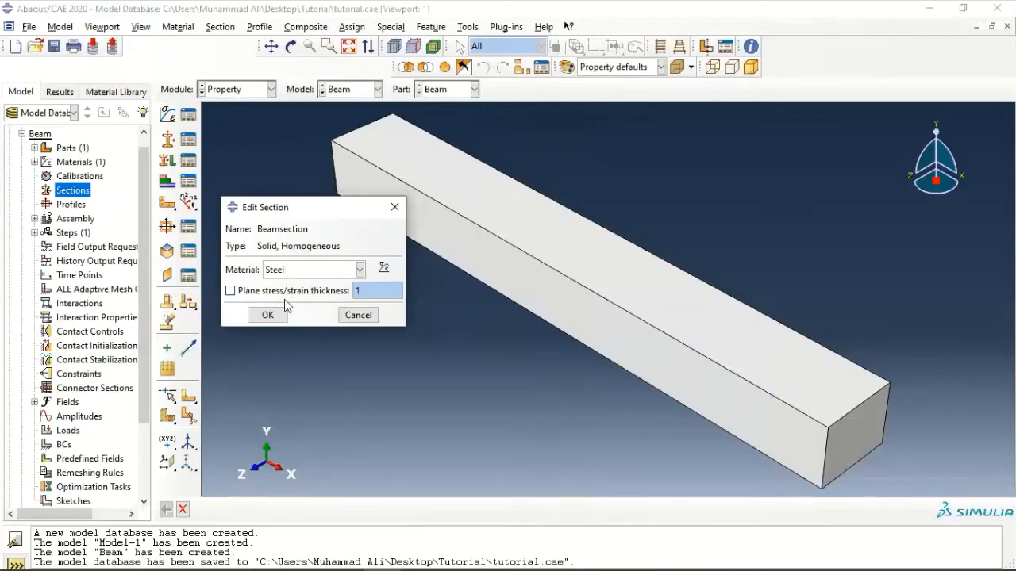
{"action": "left_click", "coordinate": [268, 316]}
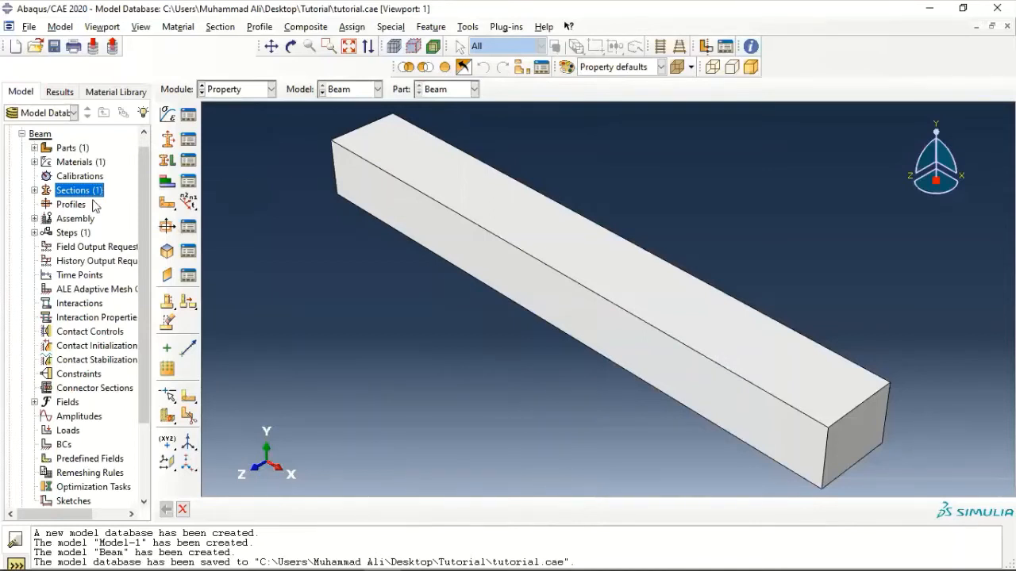
Assign Beamsection to the whole Beam part, creating the set Set-1 for the selected region.
{"action": "left_click", "coordinate": [34, 148]}
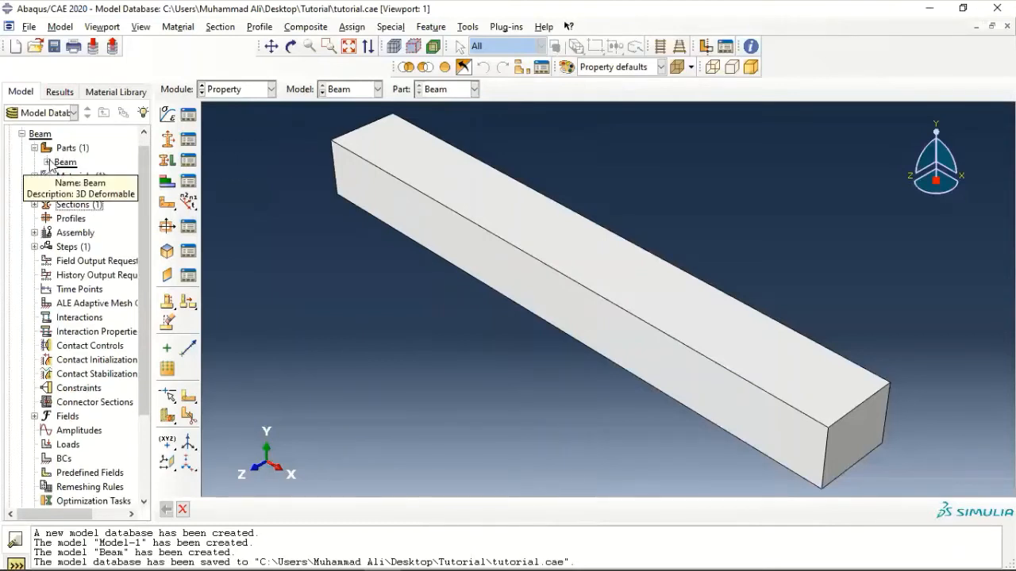
{"action": "left_click", "coordinate": [48, 162]}
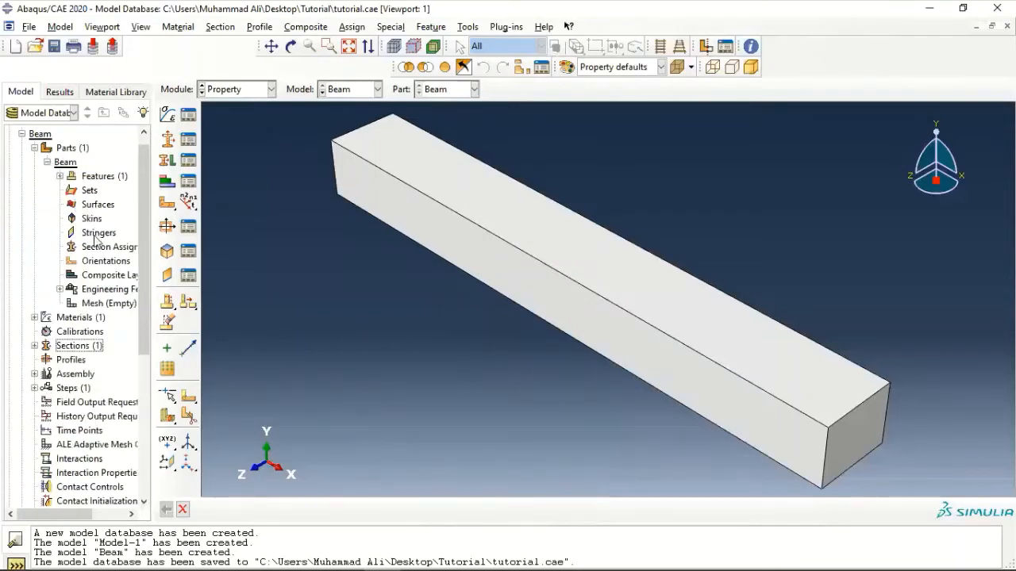
{"action": "left_click_drag", "start_coordinate": [91, 514], "coordinate": [104, 513]}
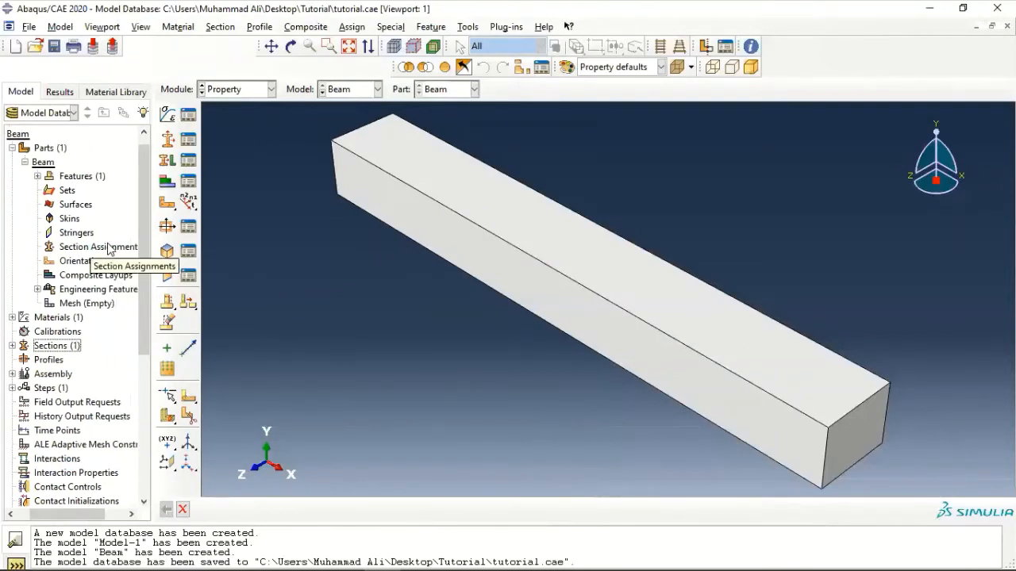
{"action": "double_click", "coordinate": [108, 247]}
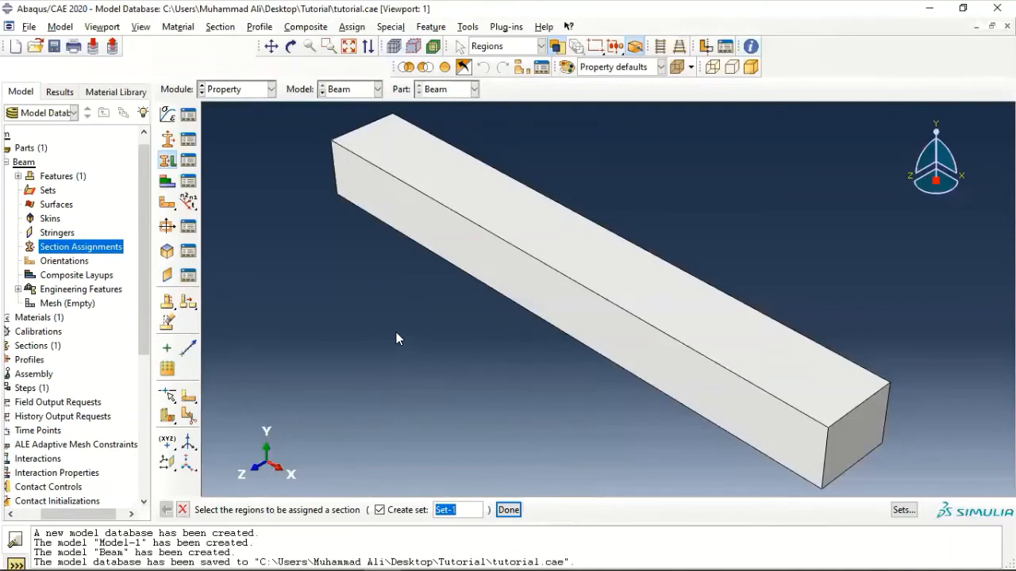
{"action": "left_click", "coordinate": [505, 280]}
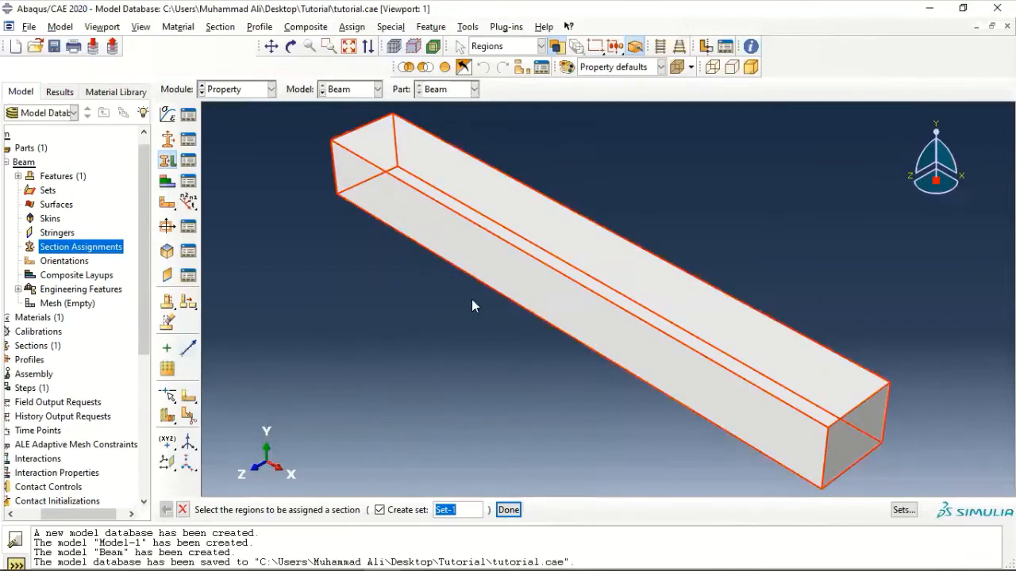
{"action": "left_click", "coordinate": [508, 510]}
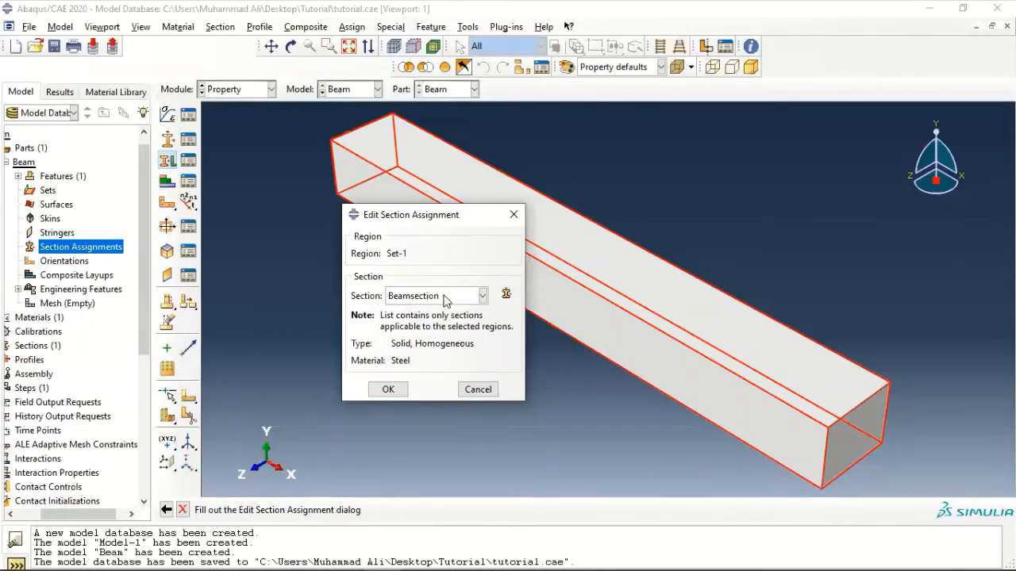
{"action": "left_click", "coordinate": [393, 389]}
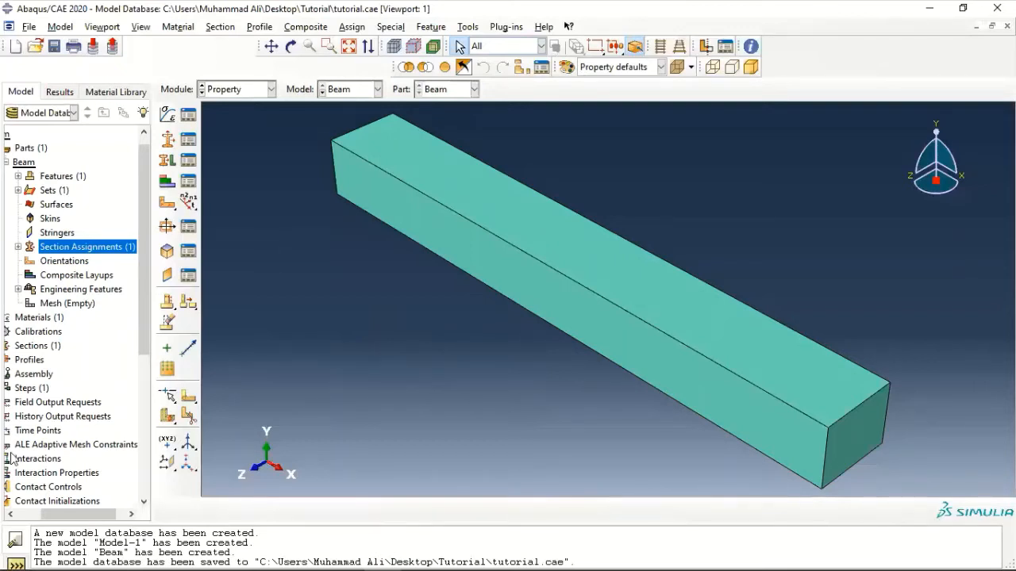
Create a dependent instance of the Beam part in the assembly.
{"action": "left_click_drag", "start_coordinate": [58, 516], "coordinate": [42, 516]}
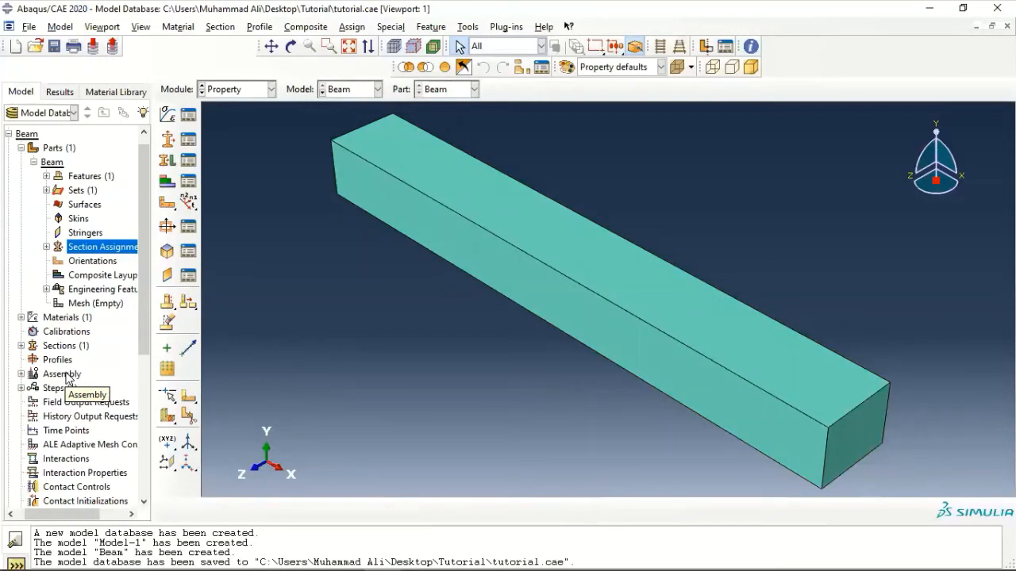
{"action": "left_click", "coordinate": [20, 374]}
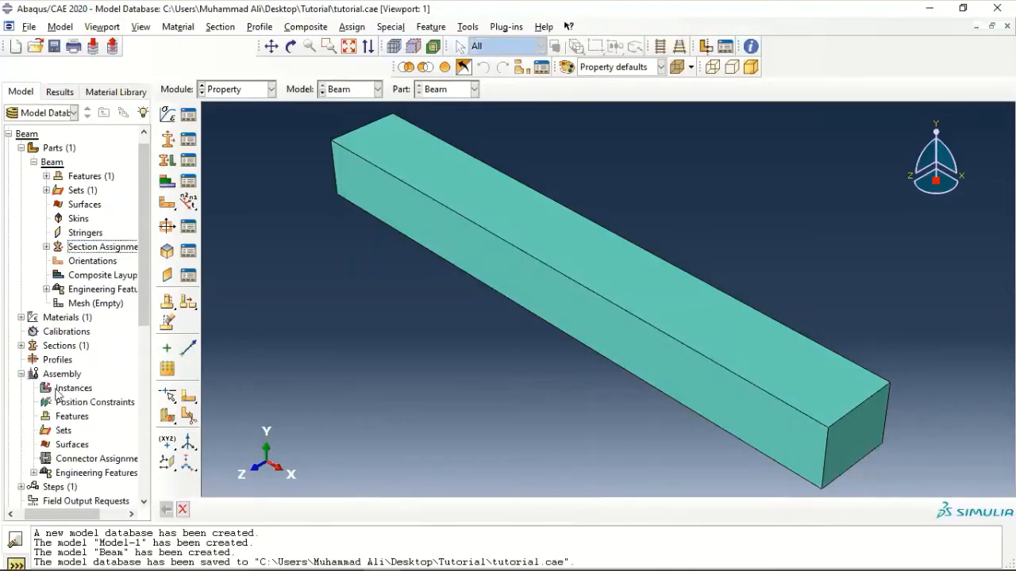
{"action": "double_click", "coordinate": [58, 390]}
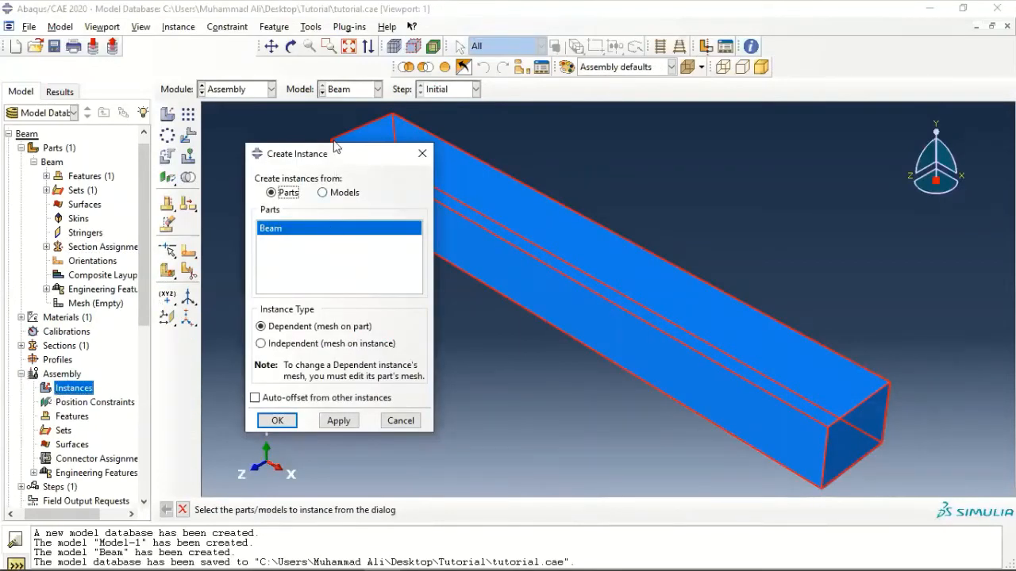
{"action": "left_click_drag", "start_coordinate": [335, 145], "coordinate": [327, 120]}
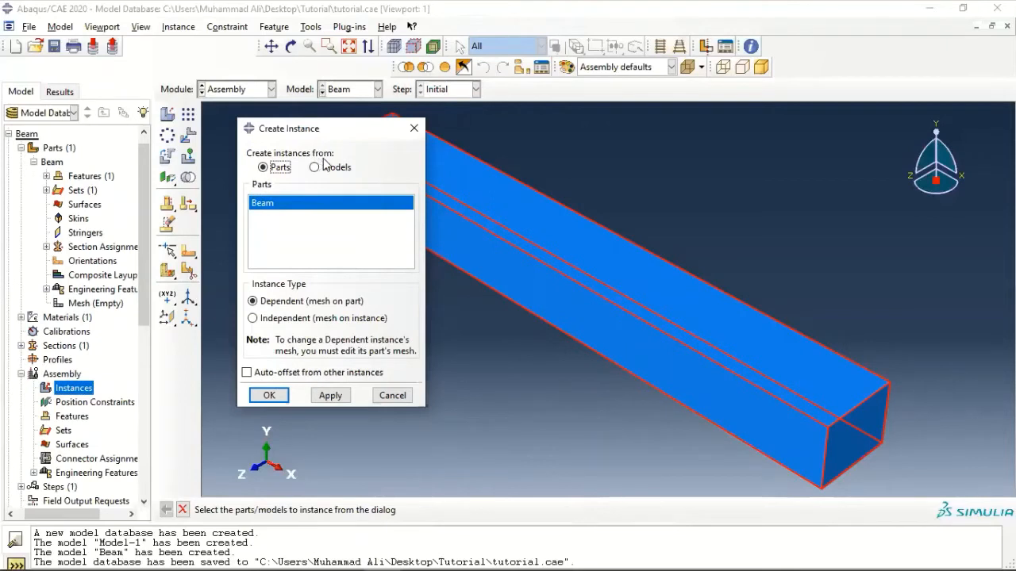
{"action": "left_click", "coordinate": [269, 396]}
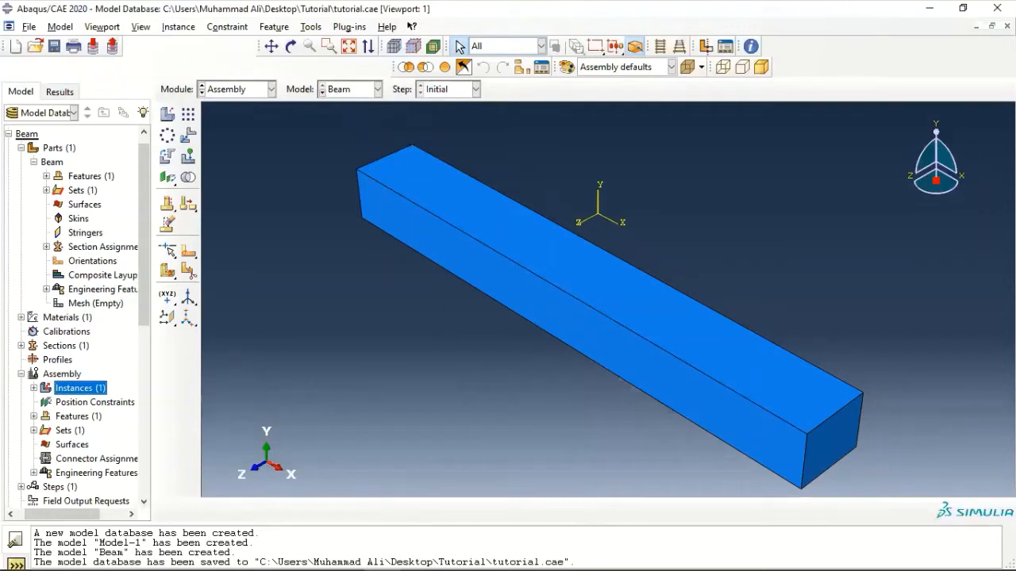
Create a Static, General analysis step named Beamload after the Initial step.
{"action": "scroll", "coordinate": [36, 403], "scroll_direction": "down", "scroll_amount": 4}
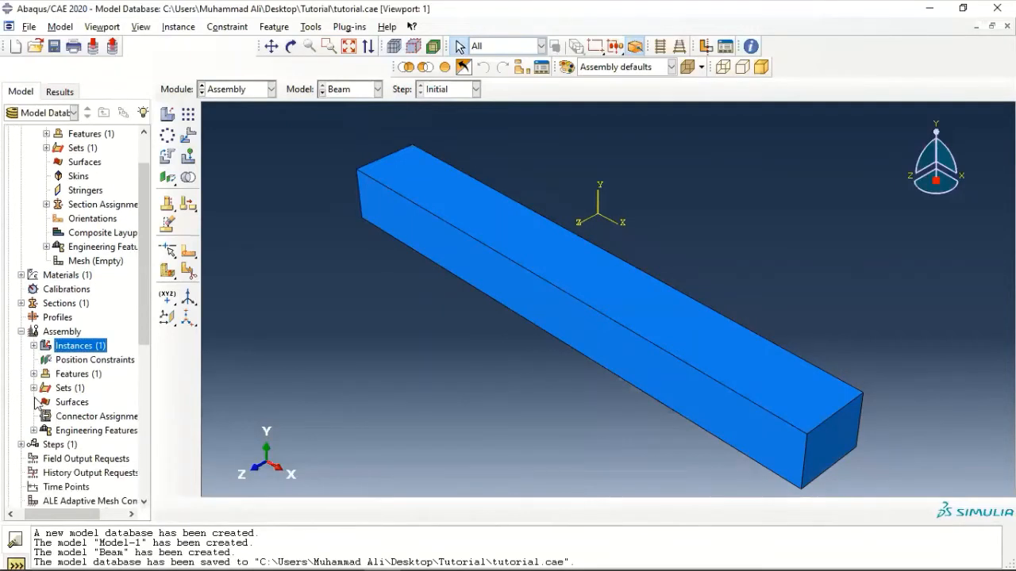
{"action": "scroll", "coordinate": [36, 403], "scroll_direction": "down", "scroll_amount": 1}
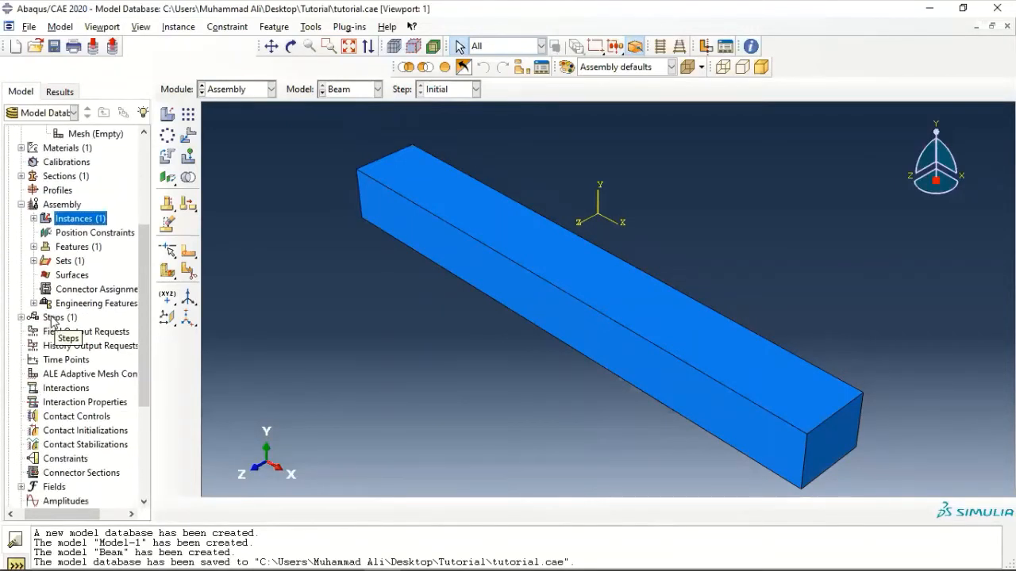
{"action": "left_click", "coordinate": [54, 317]}
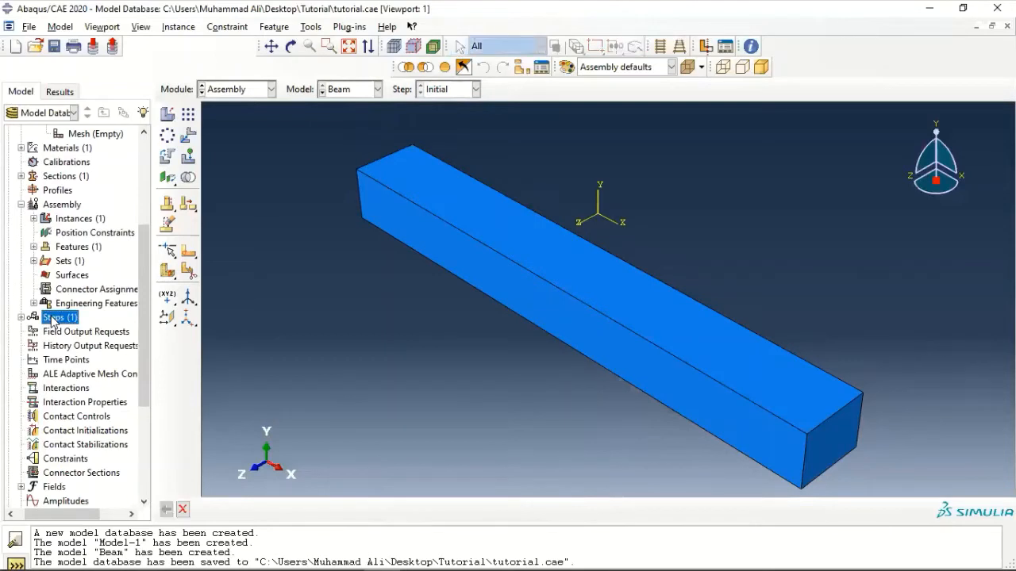
{"action": "double_click", "coordinate": [52, 317]}
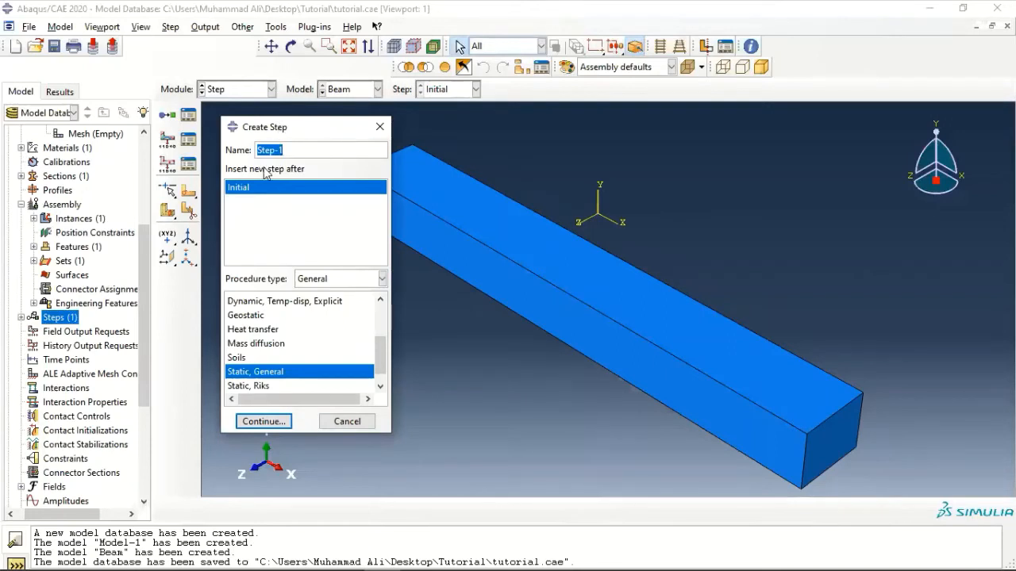
{"action": "type", "text": "Beamload"}
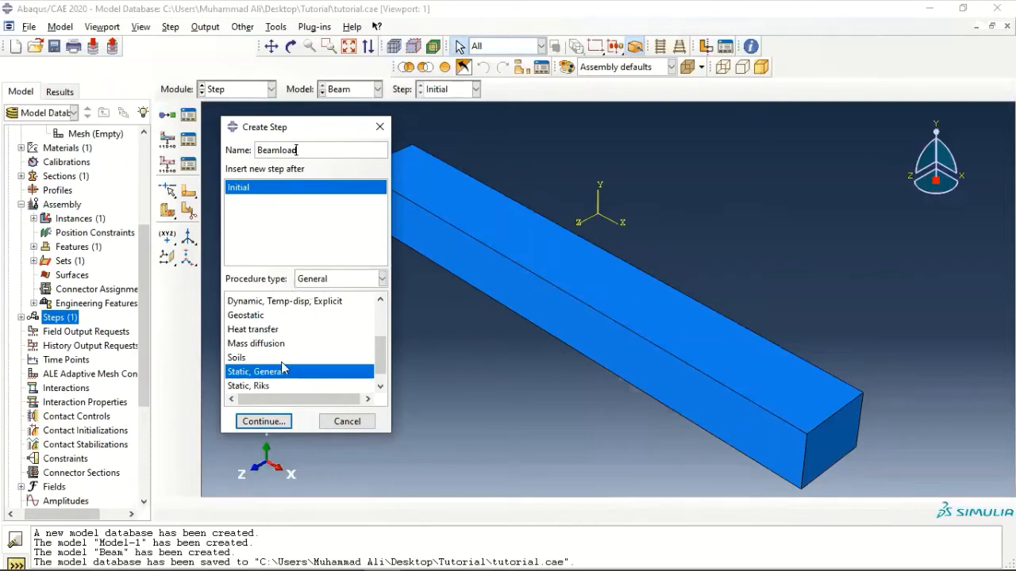
{"action": "left_click", "coordinate": [277, 424]}
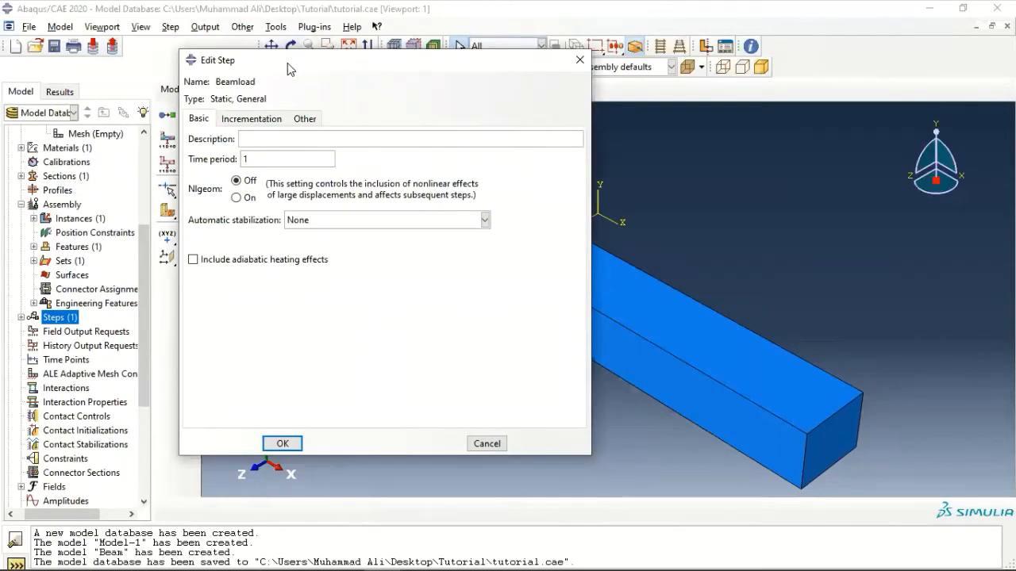
Describe the Beamload step as "Load the top of the beam", set its initial increment size to 0.1 and accept it.
{"action": "type", "text": "Load the top of the beam"}
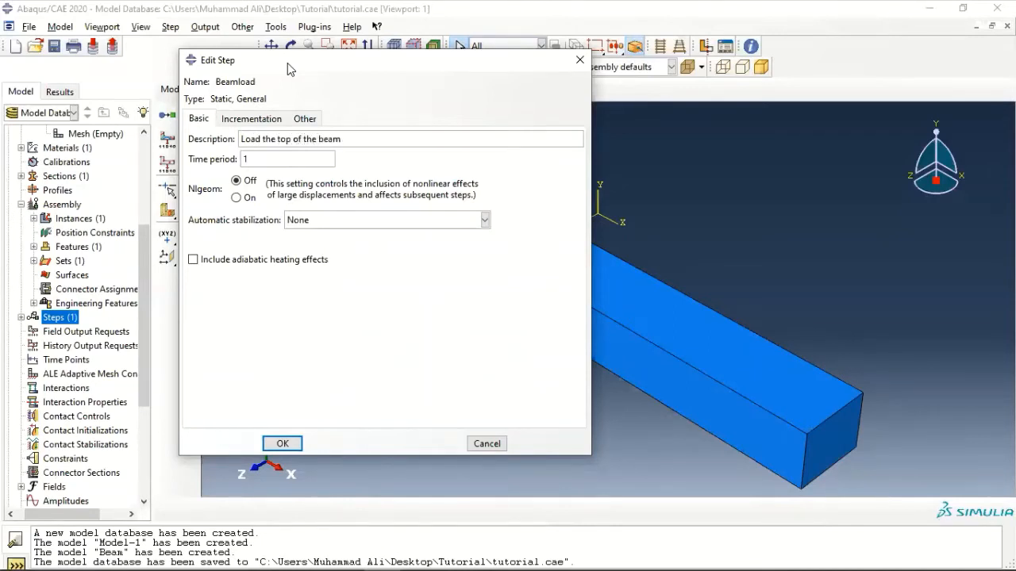
{"action": "left_click", "coordinate": [245, 120]}
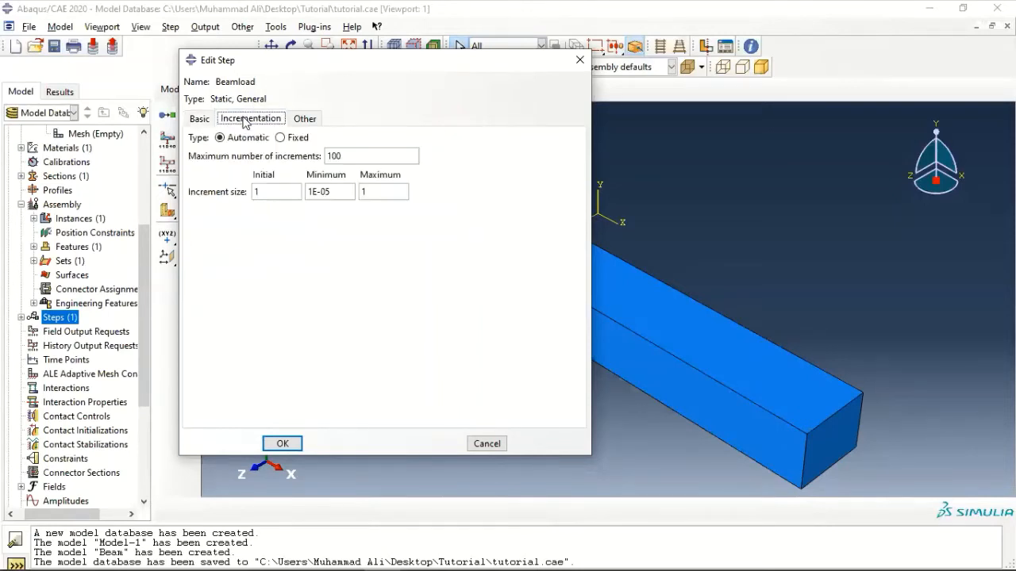
{"action": "double_click", "coordinate": [268, 192]}
{"action": "type", "text": "0.1"}
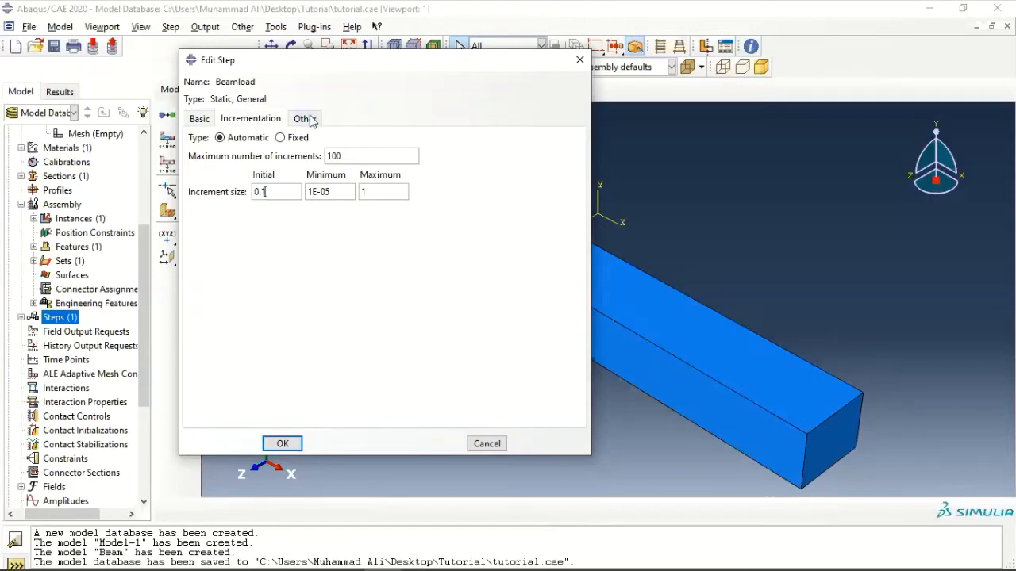
{"action": "left_click", "coordinate": [308, 119]}
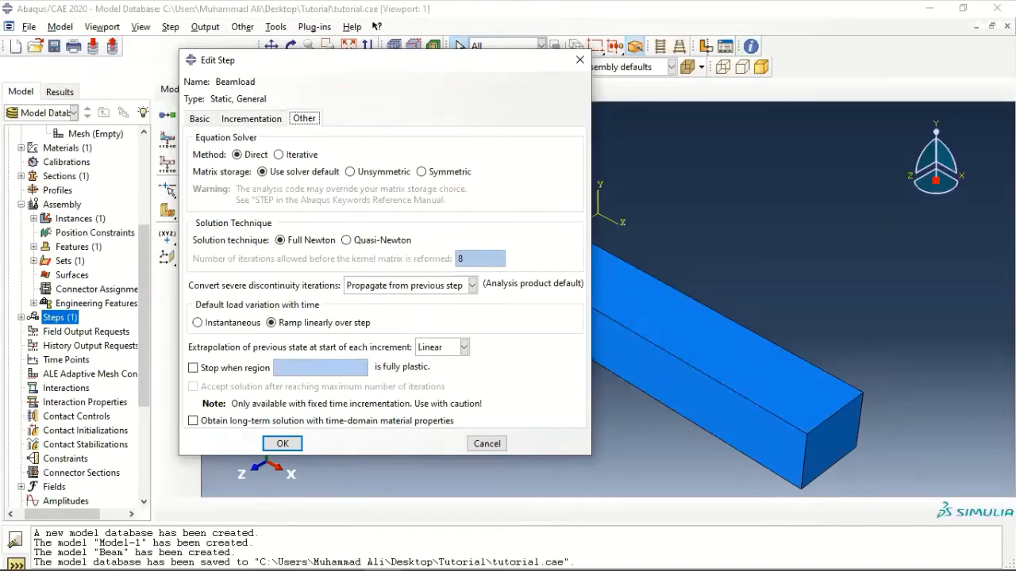
{"action": "left_click", "coordinate": [279, 445]}
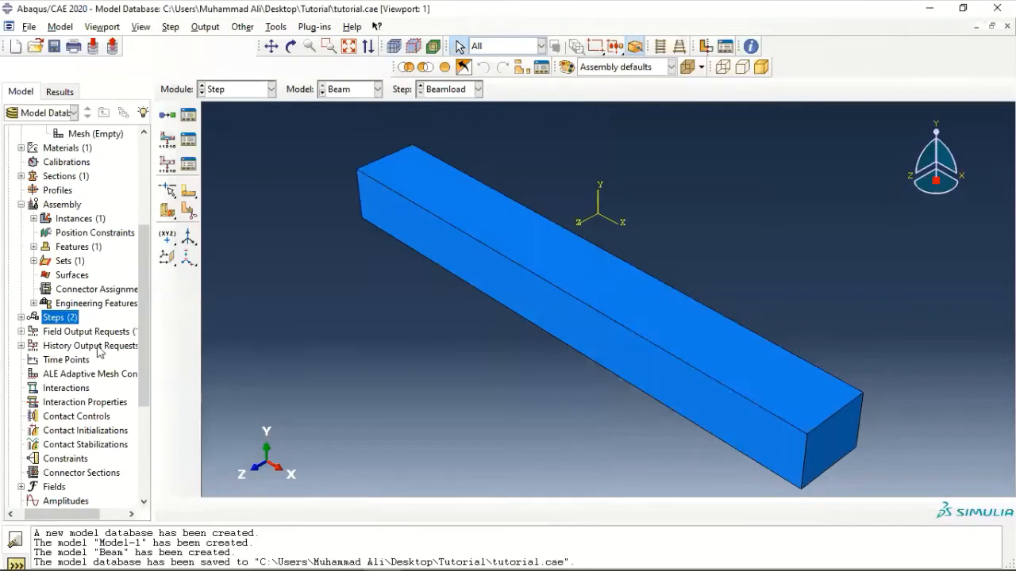
{"action": "left_click", "coordinate": [22, 318]}
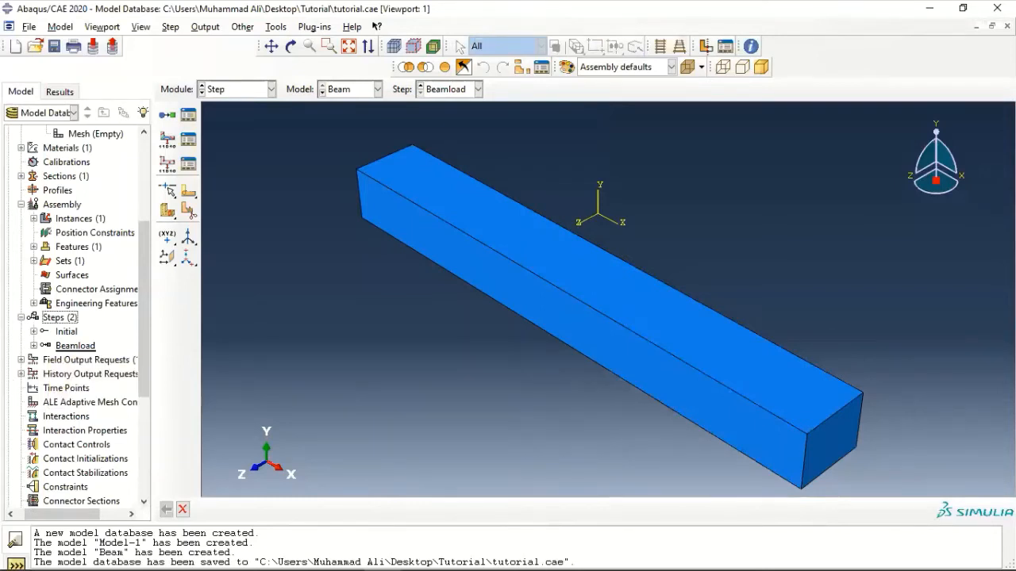
Create a mechanical Displacement/Rotation boundary condition named Fixed in the Initial step.
{"action": "scroll", "coordinate": [49, 406], "scroll_direction": "down", "scroll_amount": 2}
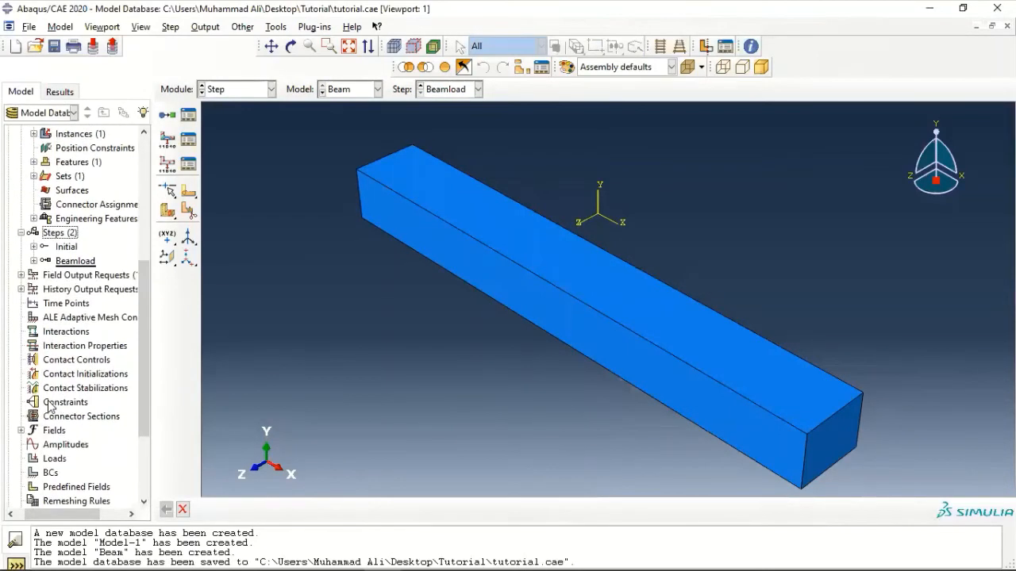
{"action": "scroll", "coordinate": [49, 403], "scroll_direction": "down", "scroll_amount": 3}
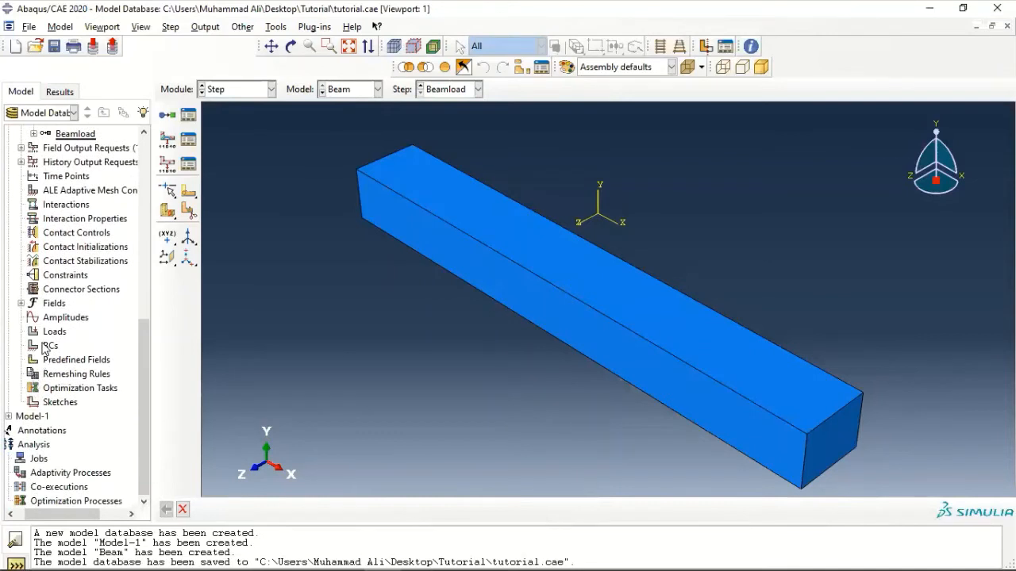
{"action": "left_click", "coordinate": [46, 349]}
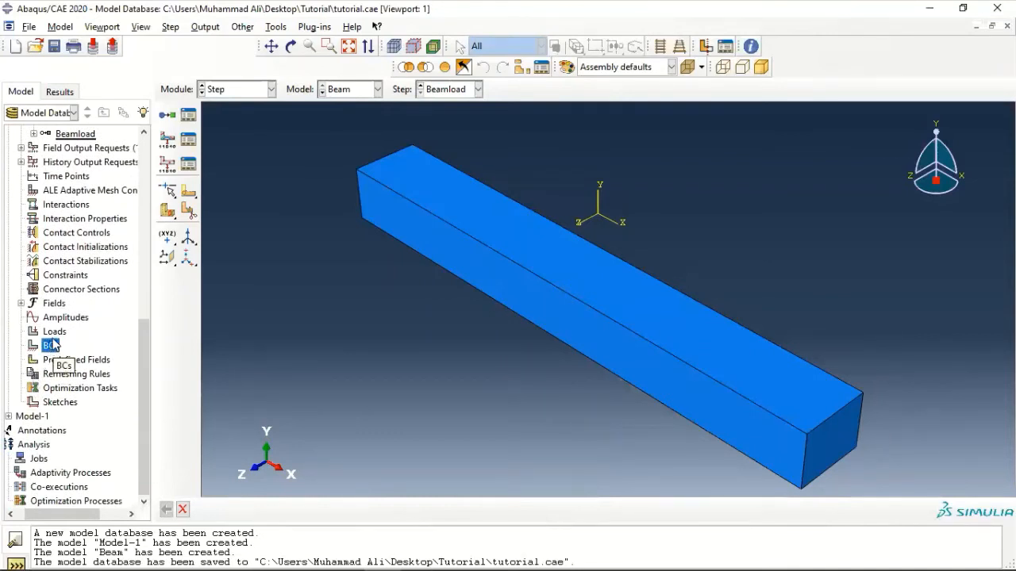
{"action": "double_click", "coordinate": [50, 347]}
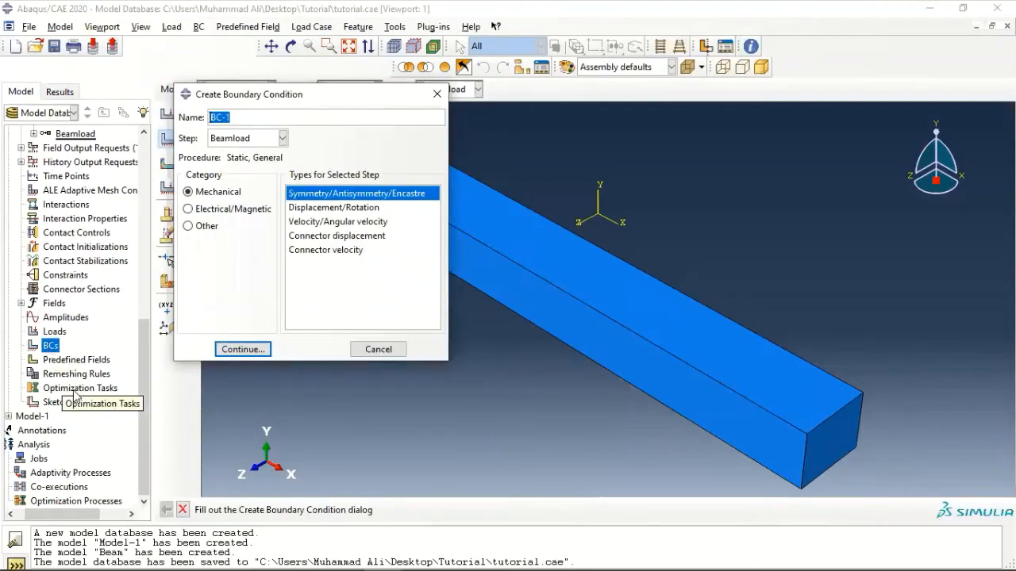
{"action": "left_click", "coordinate": [245, 140]}
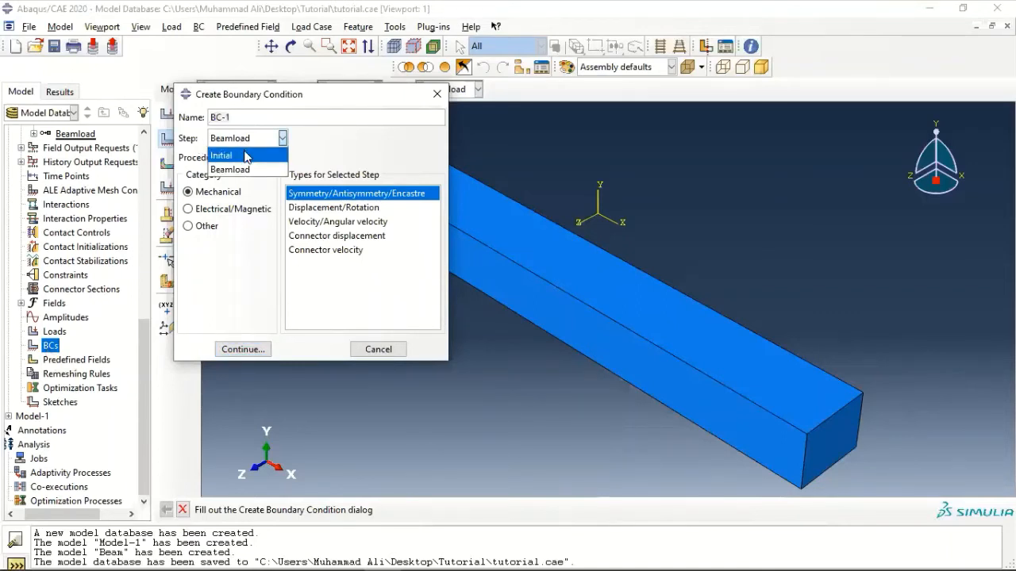
{"action": "left_click", "coordinate": [245, 156]}
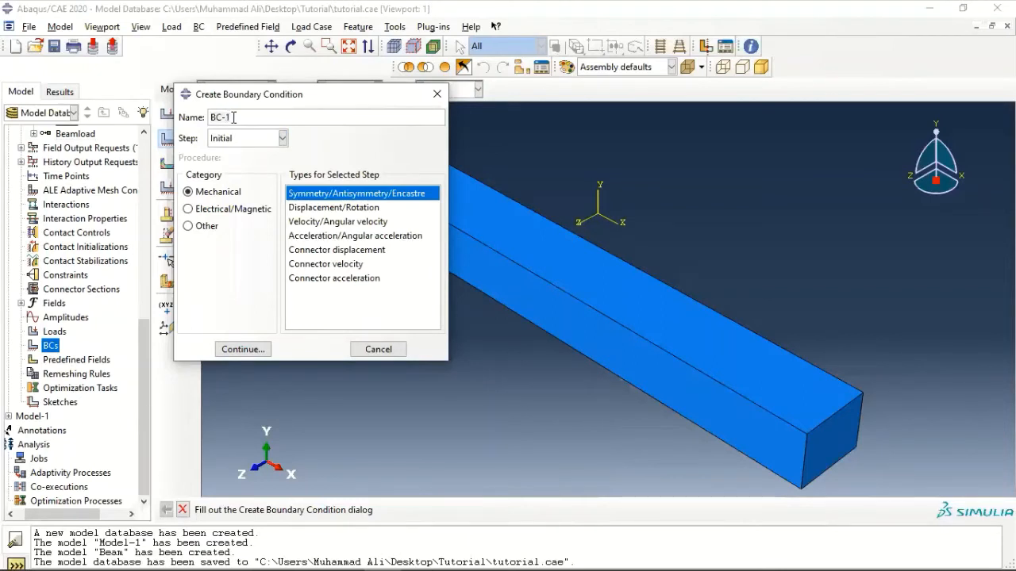
{"action": "left_click_drag", "start_coordinate": [234, 117], "coordinate": [205, 123]}
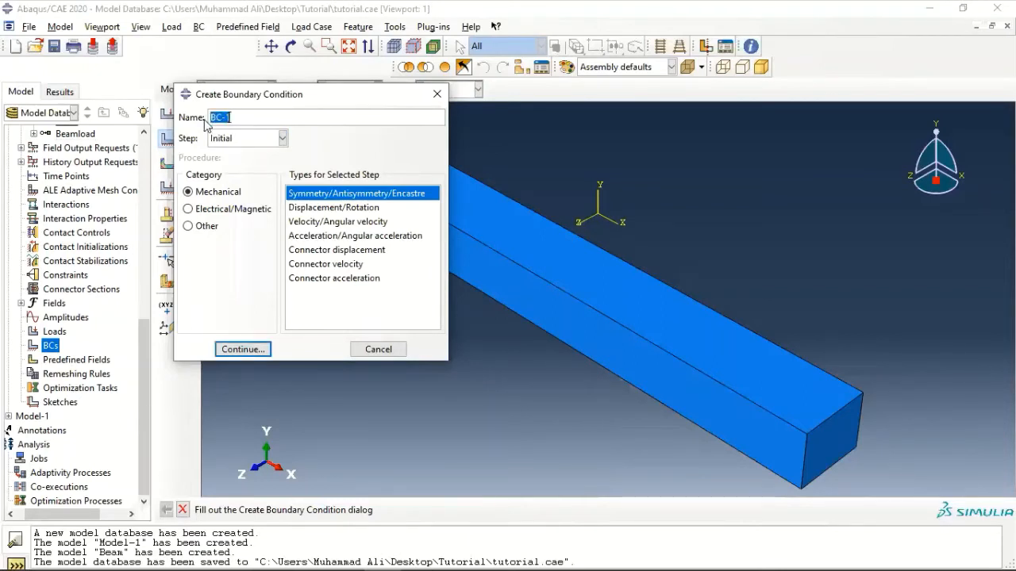
{"action": "type", "text": "Fixed"}
{"action": "left_click", "coordinate": [337, 208]}
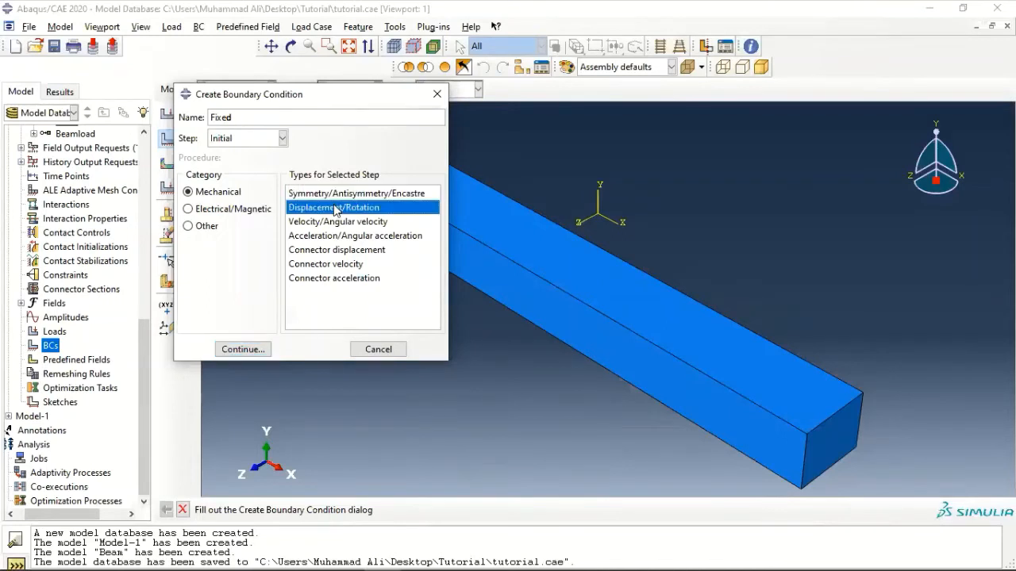
{"action": "left_click", "coordinate": [238, 353]}
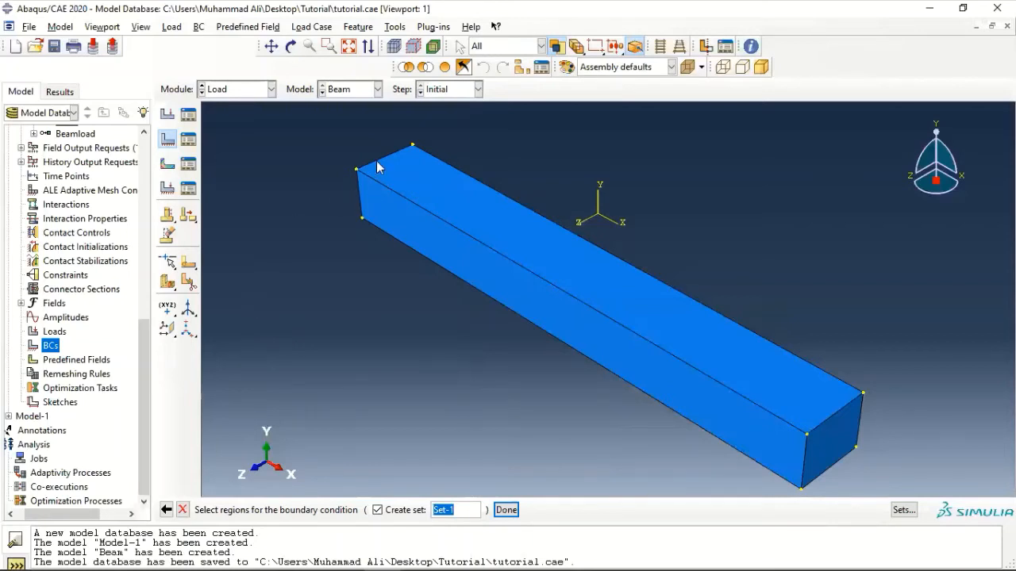
Assign the end face at the beam's negative-X end as the region of the Fixed boundary condition.
{"action": "left_click", "coordinate": [291, 48]}
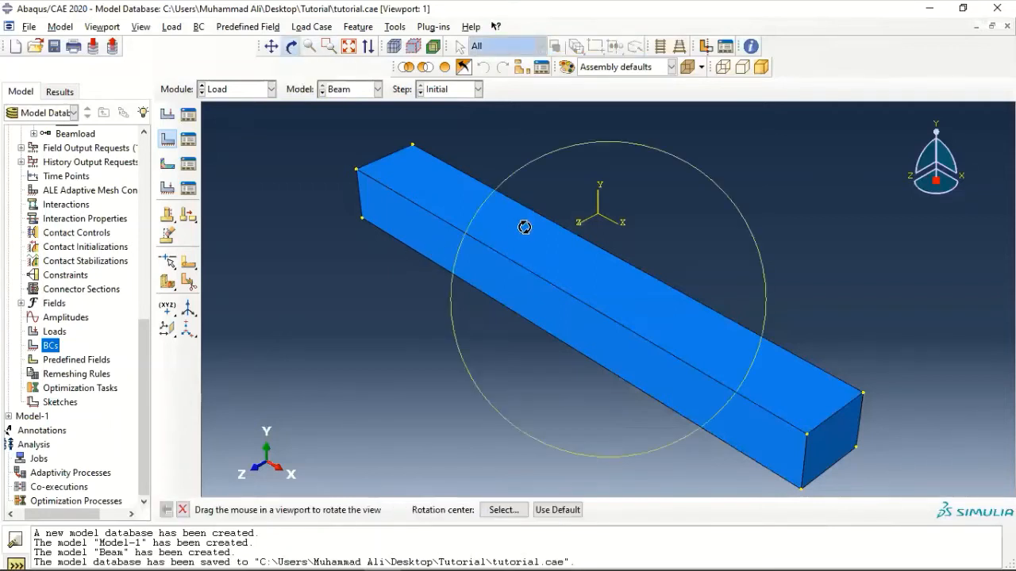
{"action": "left_click_drag", "start_coordinate": [523, 228], "coordinate": [654, 354]}
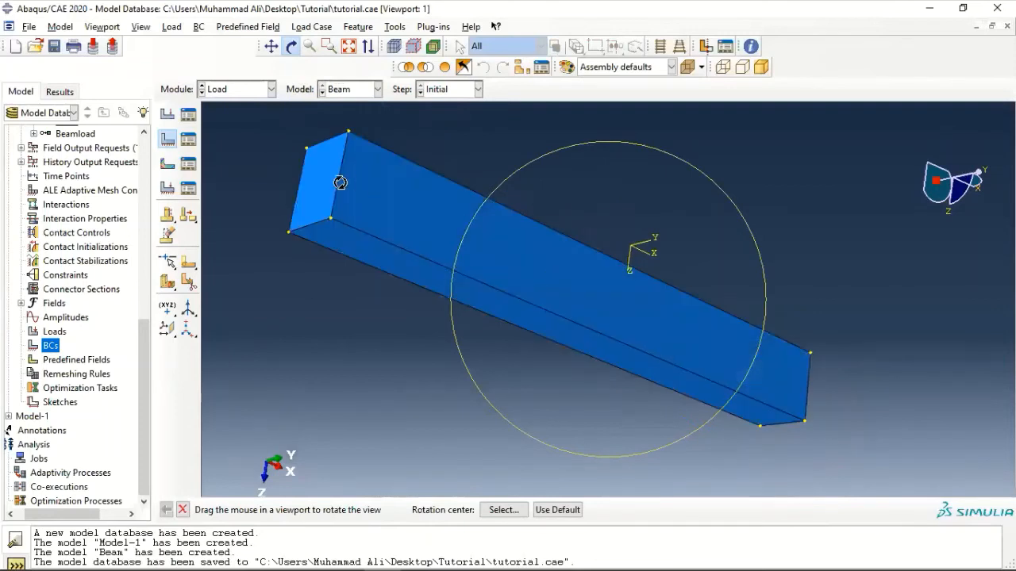
{"action": "key", "text": "Escape"}
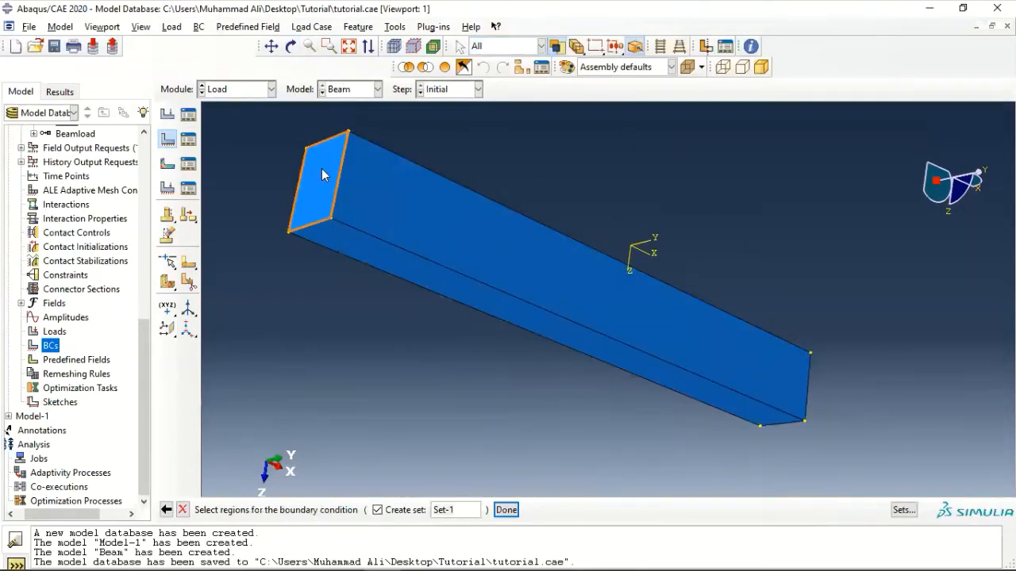
{"action": "left_click", "coordinate": [323, 175]}
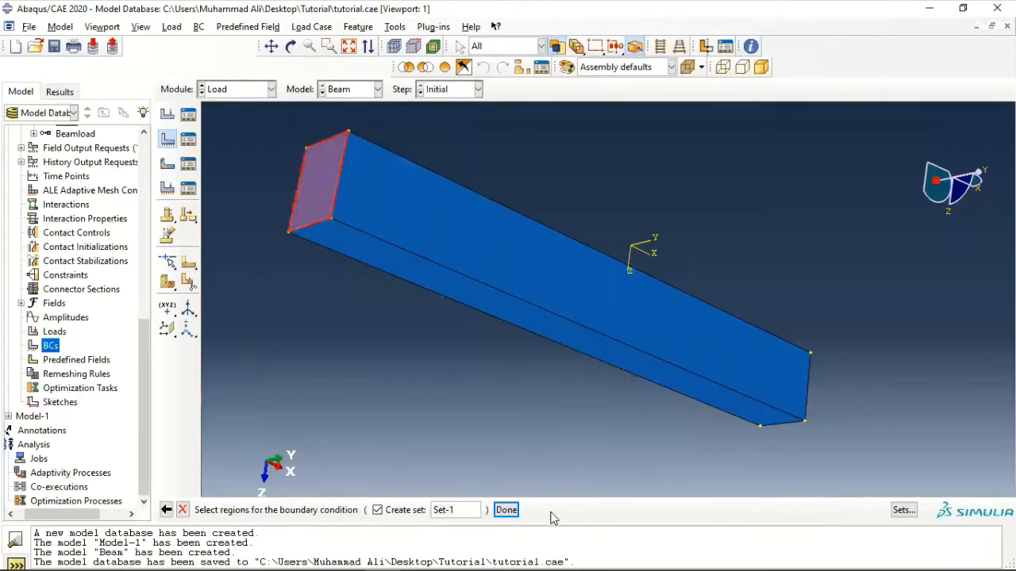
{"action": "left_click", "coordinate": [513, 510]}
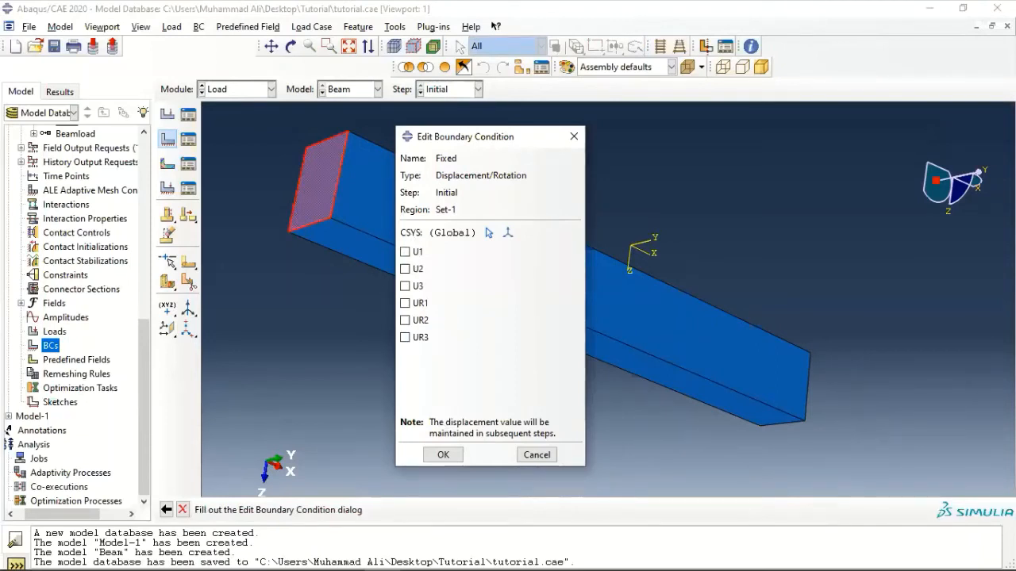
Constrain the U1, U2 and U3 displacements of the Fixed boundary condition and accept it.
{"action": "left_click", "coordinate": [406, 252]}
{"action": "left_click", "coordinate": [406, 270]}
{"action": "left_click", "coordinate": [407, 287]}
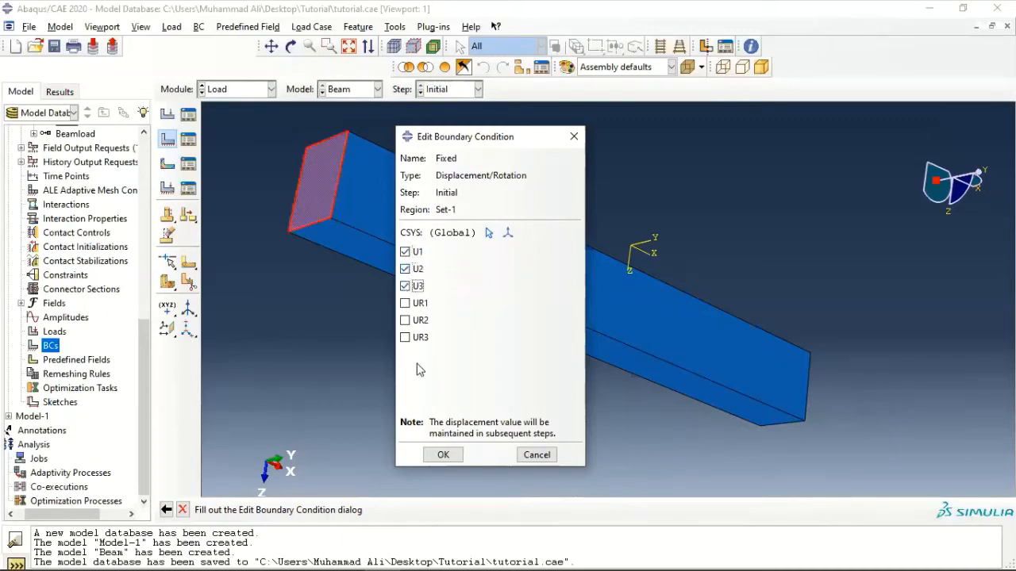
{"action": "left_click", "coordinate": [447, 455]}
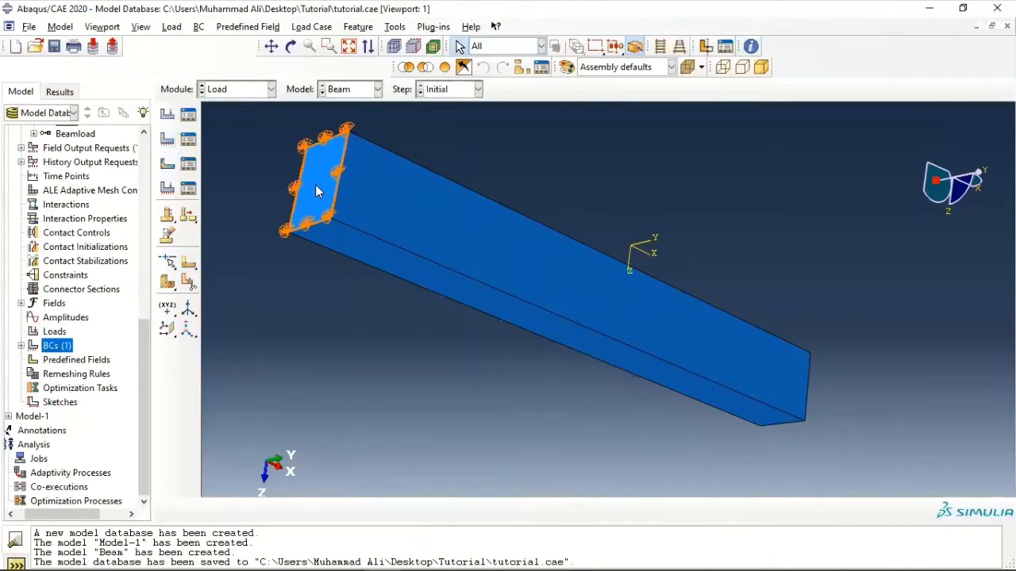
Create a mechanical load of type Pressure named Pressure in the Beamload step.
{"action": "left_click", "coordinate": [290, 48]}
{"action": "left_click_drag", "start_coordinate": [538, 269], "coordinate": [539, 177]}
{"action": "left_click_drag", "start_coordinate": [669, 232], "coordinate": [630, 200]}
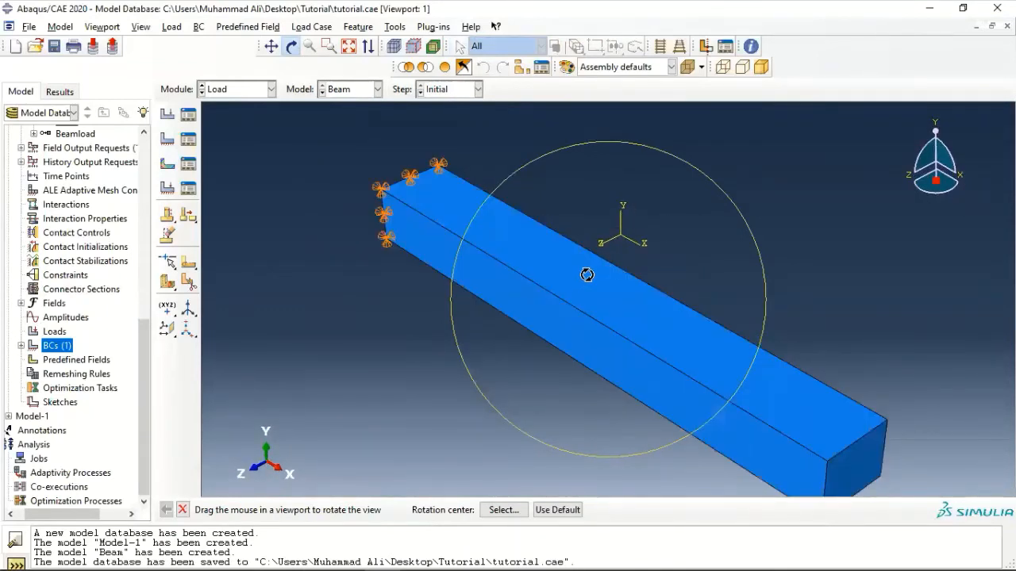
{"action": "left_click_drag", "start_coordinate": [588, 274], "coordinate": [587, 267]}
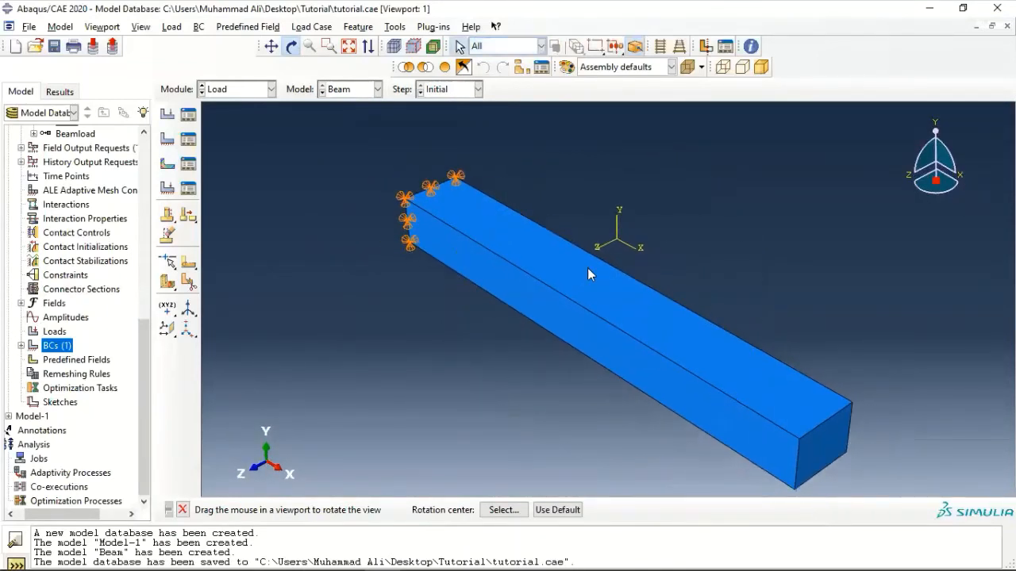
{"action": "key", "text": "Escape"}
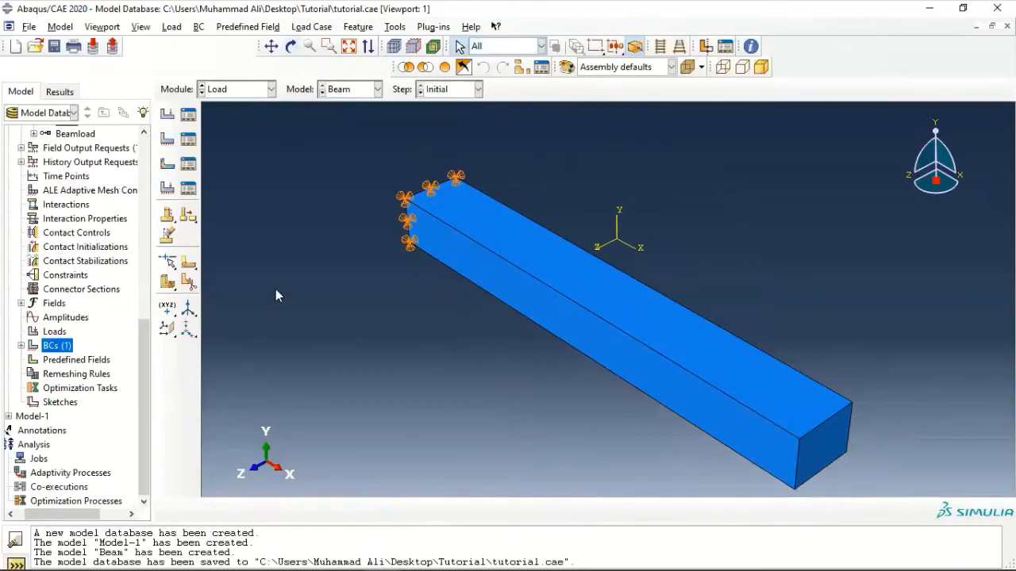
{"action": "double_click", "coordinate": [55, 332]}
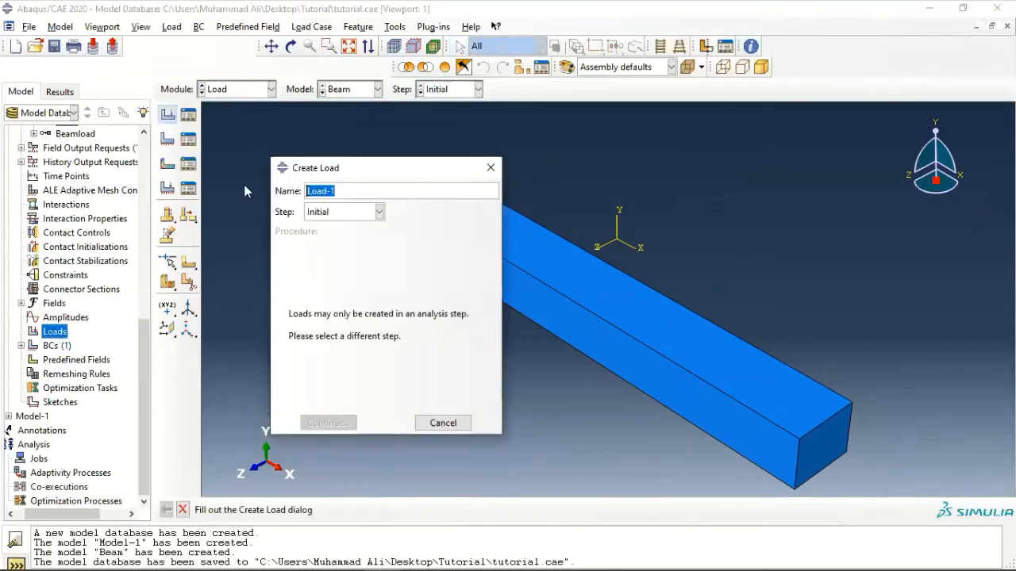
{"action": "left_click", "coordinate": [336, 213]}
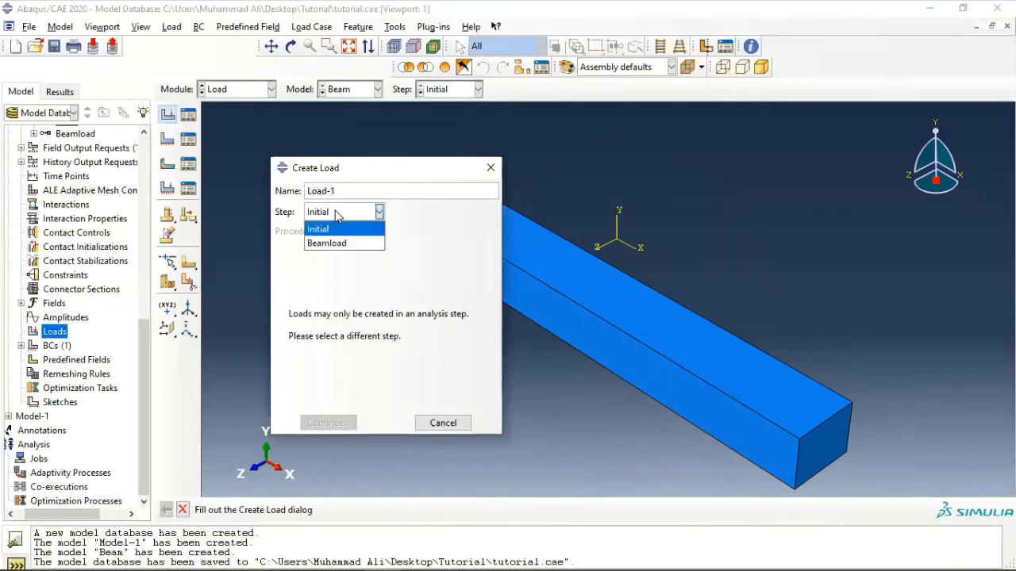
{"action": "left_click", "coordinate": [340, 244]}
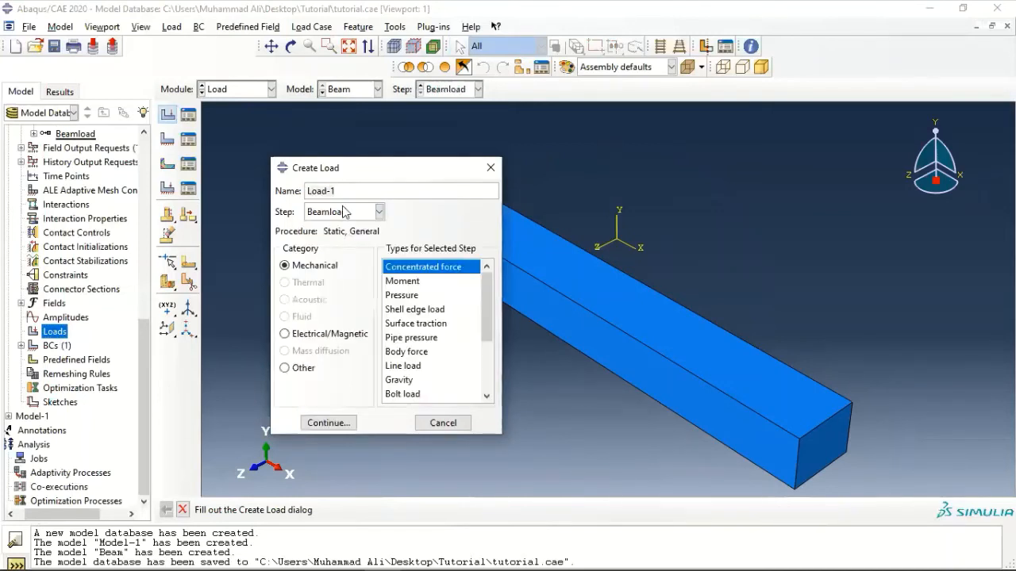
{"action": "left_click_drag", "start_coordinate": [349, 192], "coordinate": [267, 184]}
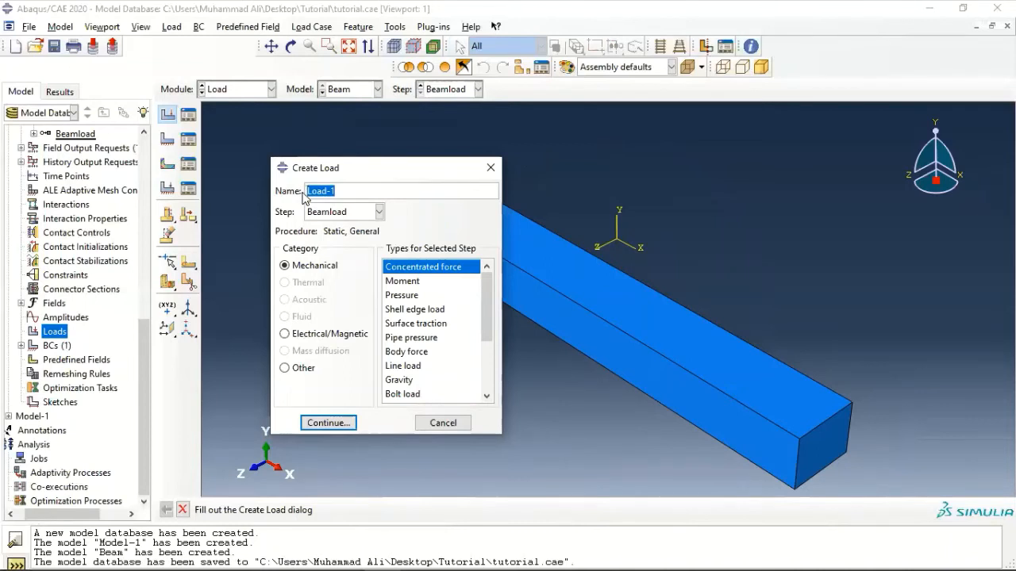
{"action": "type", "text": "Pressure"}
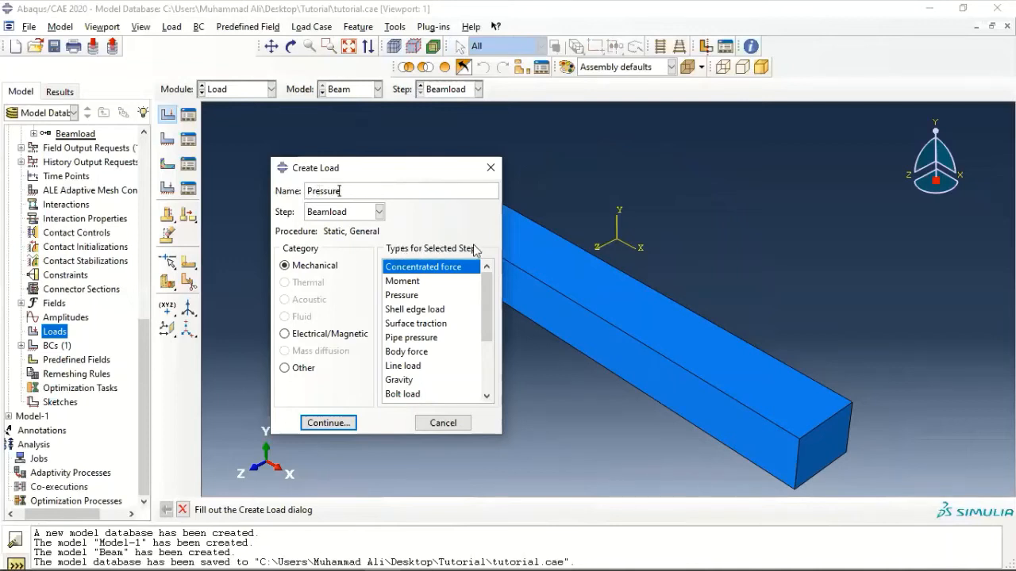
{"action": "left_click", "coordinate": [410, 296]}
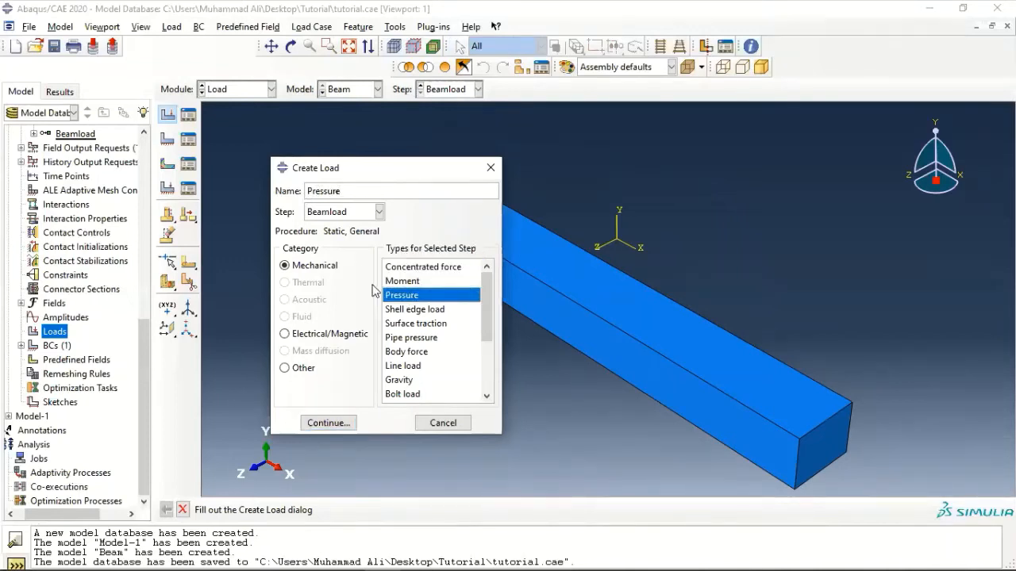
{"action": "left_click", "coordinate": [329, 423]}
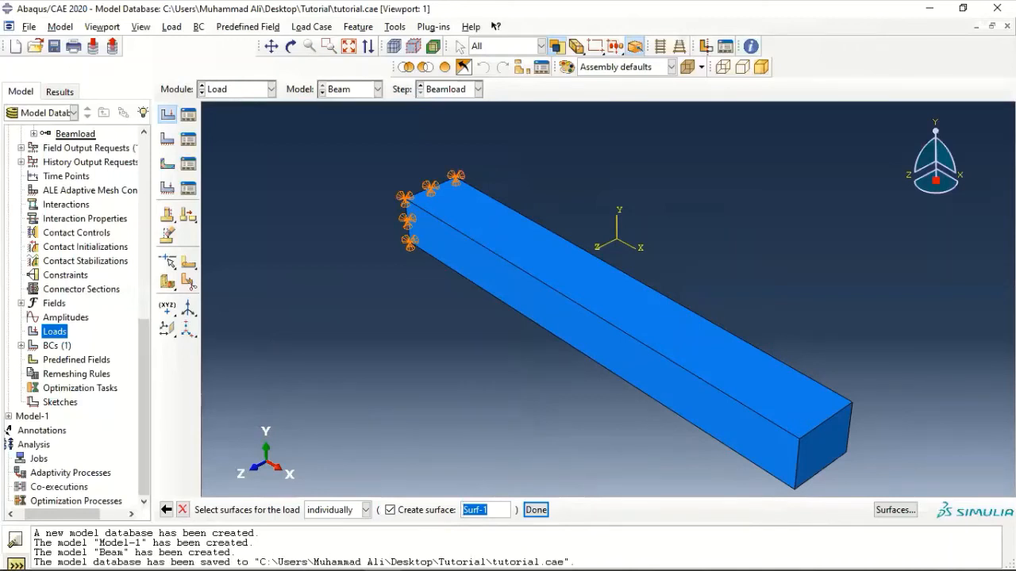
Apply the Pressure load to the beam's top face with uniform distribution, magnitude 0.5 and Ramp amplitude.
{"action": "left_click", "coordinate": [621, 302]}
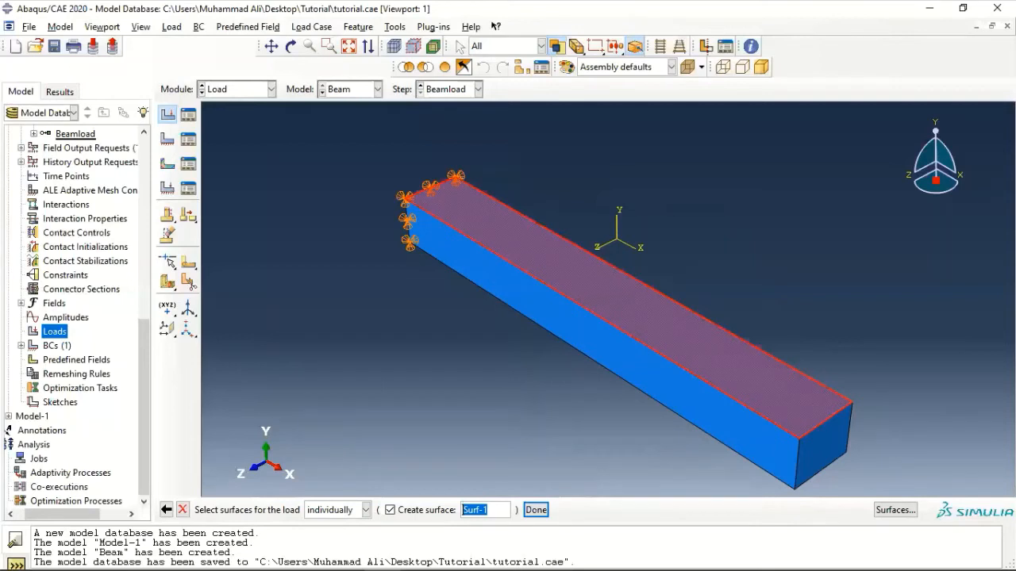
{"action": "left_click", "coordinate": [535, 509]}
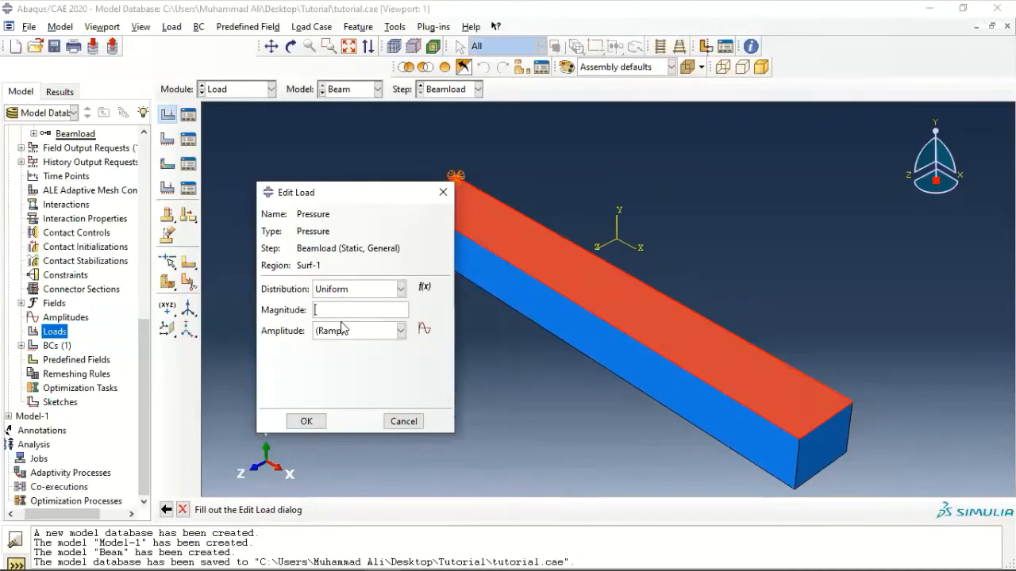
{"action": "type", "text": "0.5"}
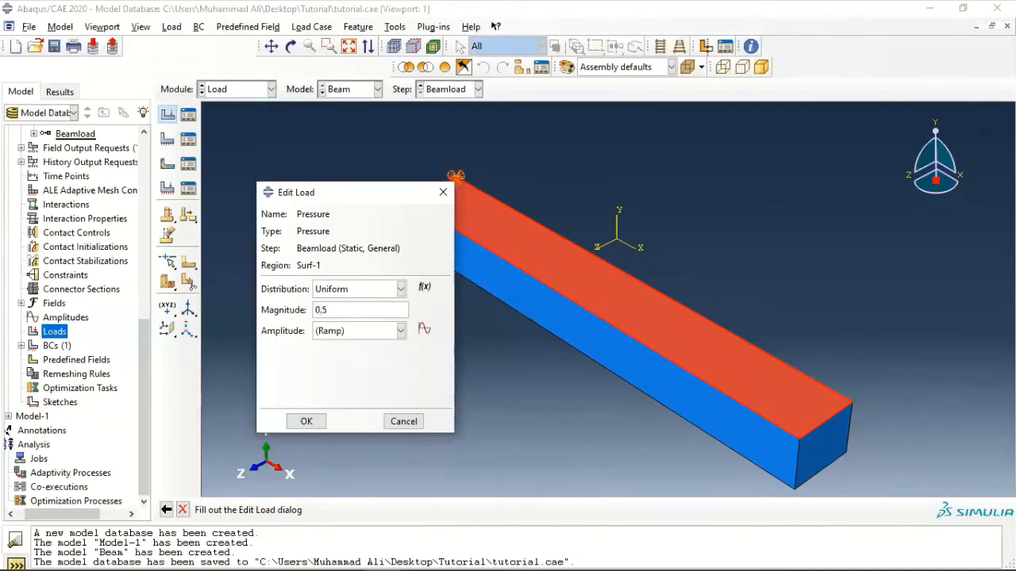
{"action": "left_click", "coordinate": [374, 334]}
{"action": "left_click", "coordinate": [376, 337]}
{"action": "left_click", "coordinate": [306, 422]}
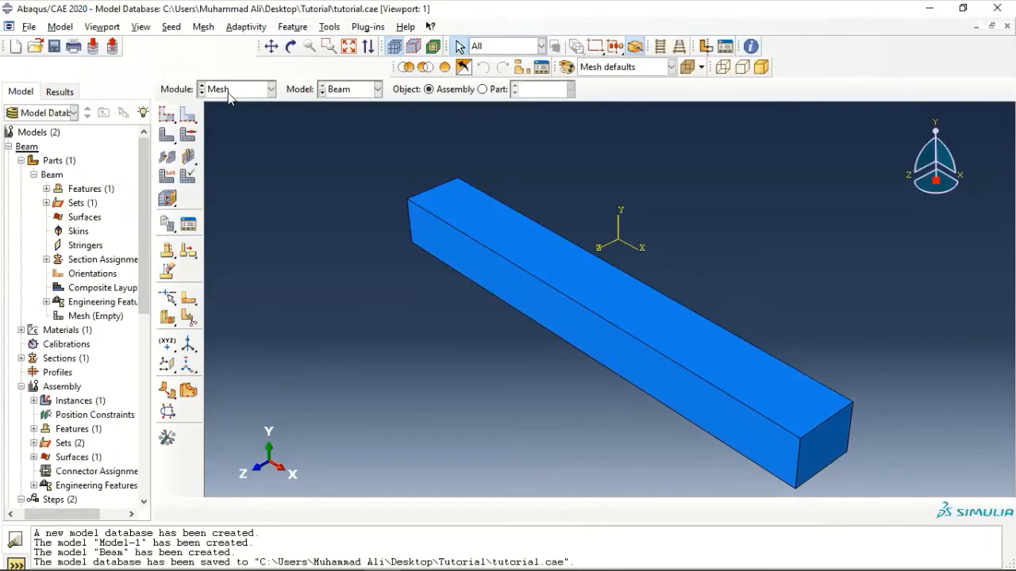
Switch to meshing the Beam part and accept its mesh controls with Hex element shape and the Structured technique.
{"action": "double_click", "coordinate": [105, 317]}
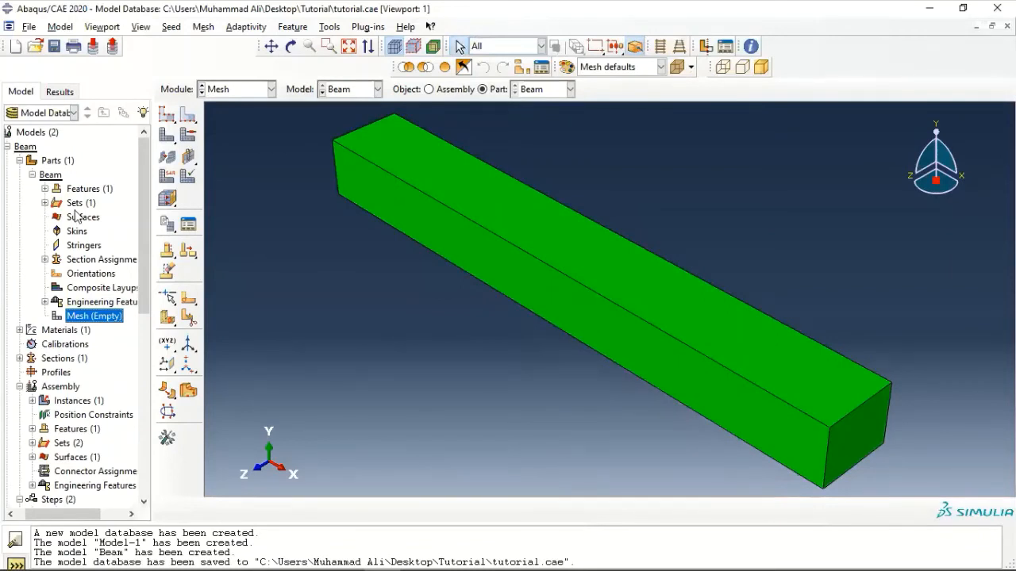
{"action": "left_click", "coordinate": [203, 29]}
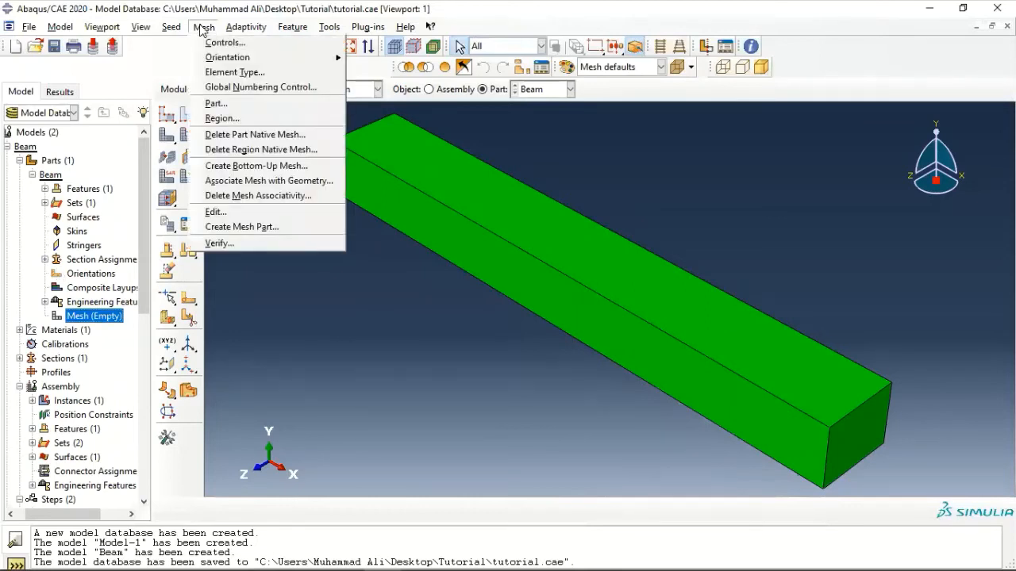
{"action": "left_click", "coordinate": [215, 44]}
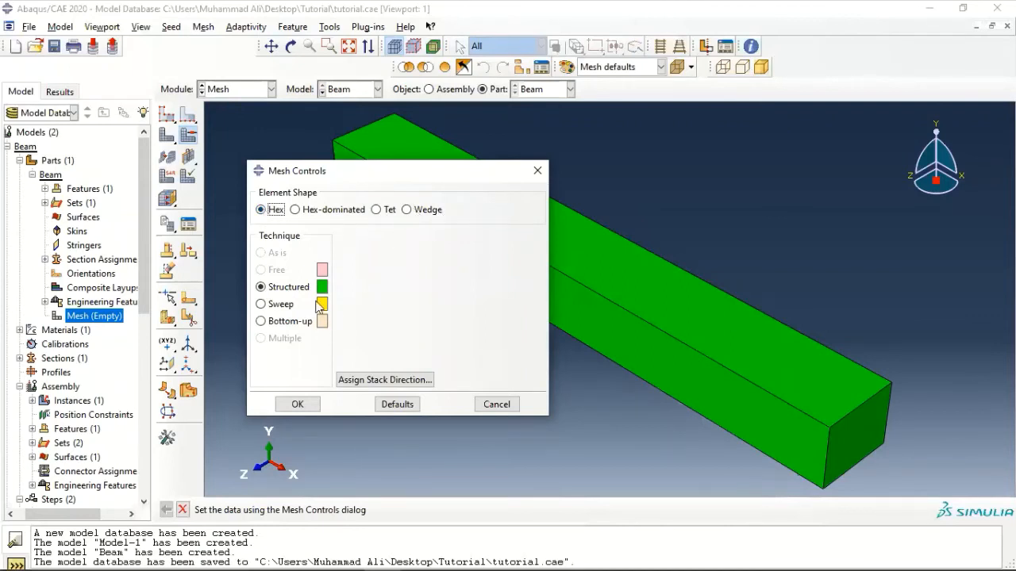
{"action": "left_click", "coordinate": [299, 404]}
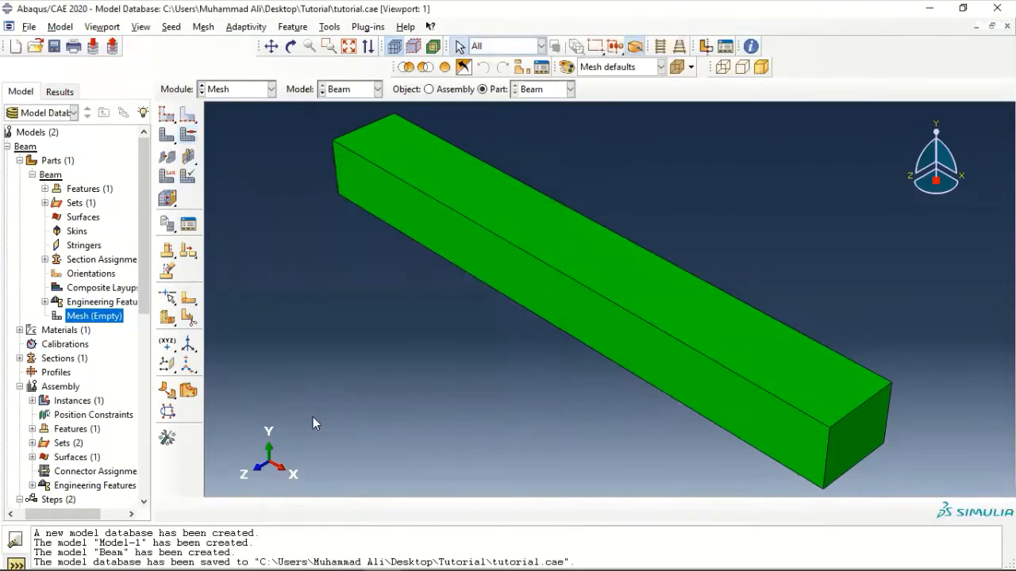
Assign the Standard, Linear, 3D Stress element type with Hex reduced integration (C3D8R) to the whole beam.
{"action": "left_click", "coordinate": [204, 28]}
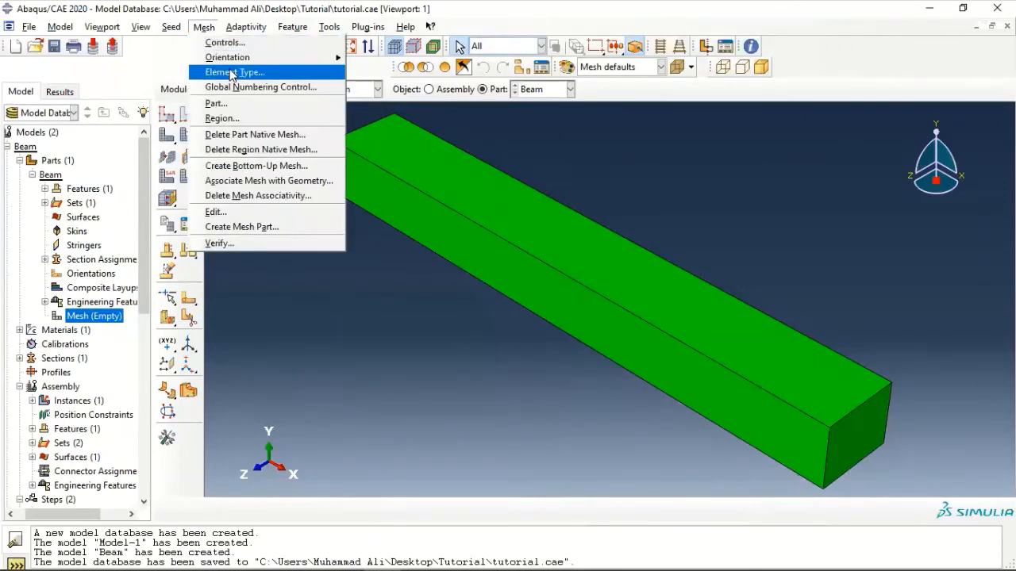
{"action": "left_click", "coordinate": [232, 72]}
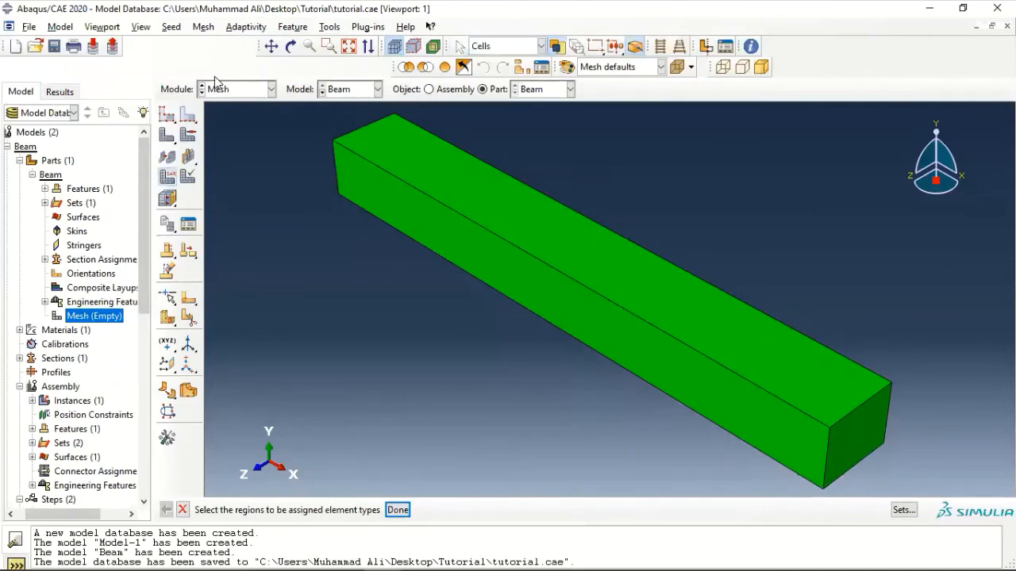
{"action": "left_click", "coordinate": [524, 238]}
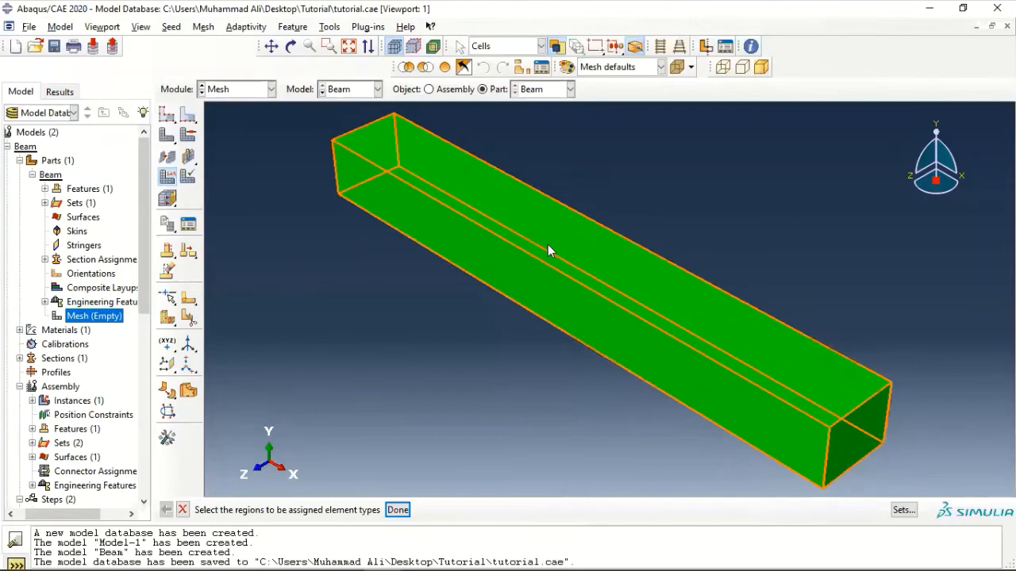
{"action": "left_click", "coordinate": [393, 510]}
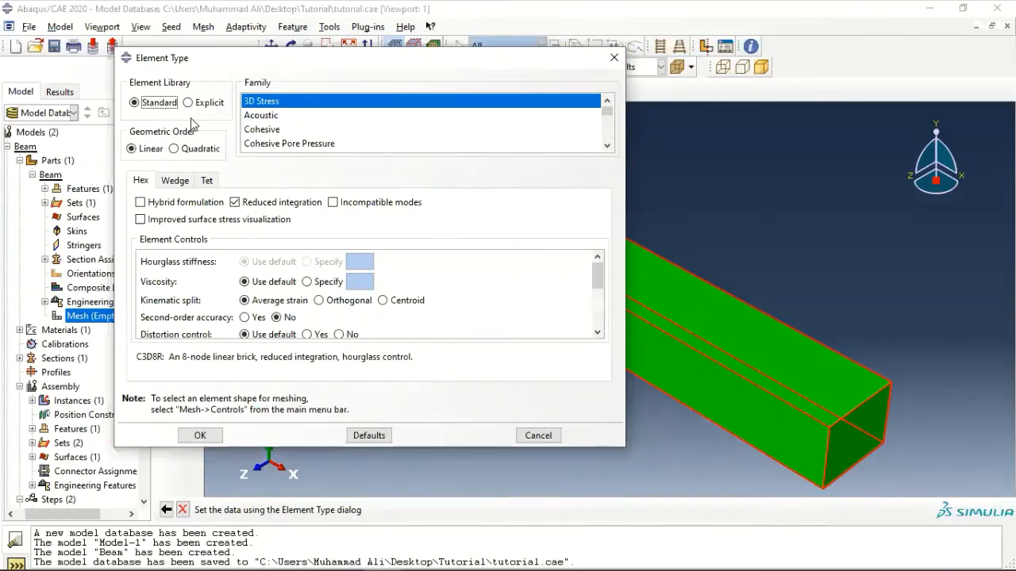
{"action": "left_click", "coordinate": [202, 435]}
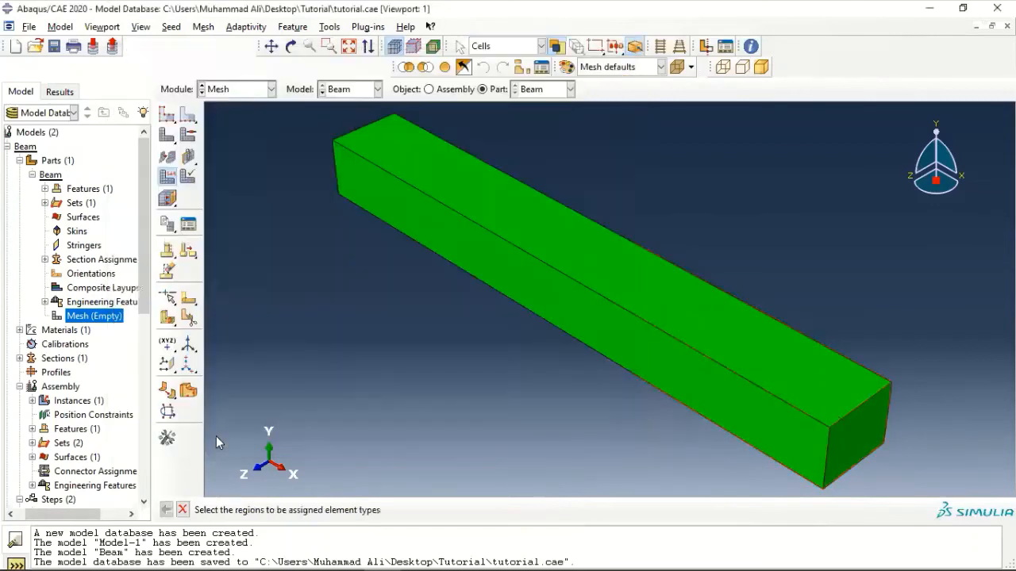
{"action": "left_click", "coordinate": [203, 27]}
{"action": "left_click", "coordinate": [211, 40]}
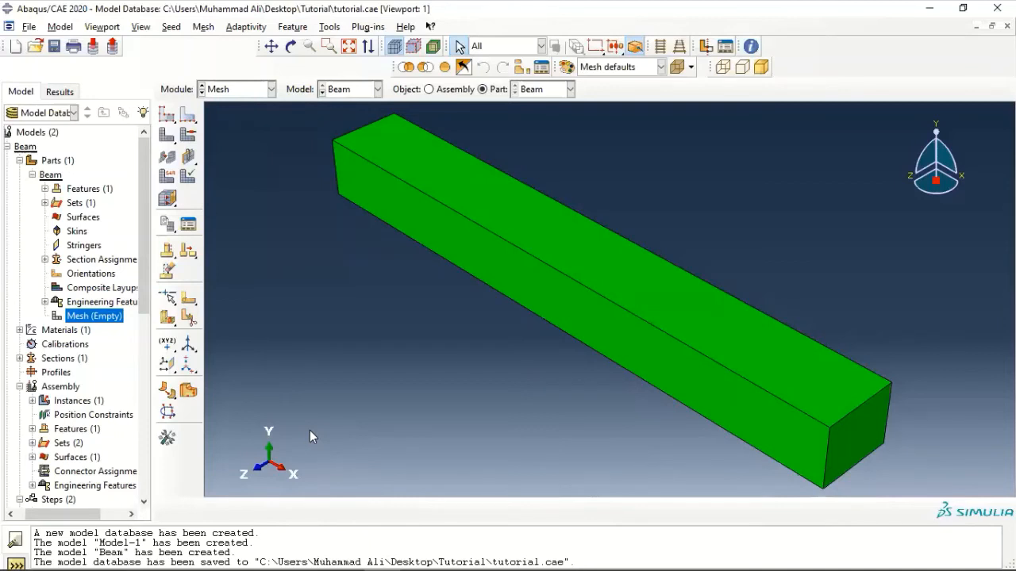
Seed the Beam part with an approximate global size of 10, keeping the default curvature and minimum size controls.
{"action": "left_click", "coordinate": [167, 117]}
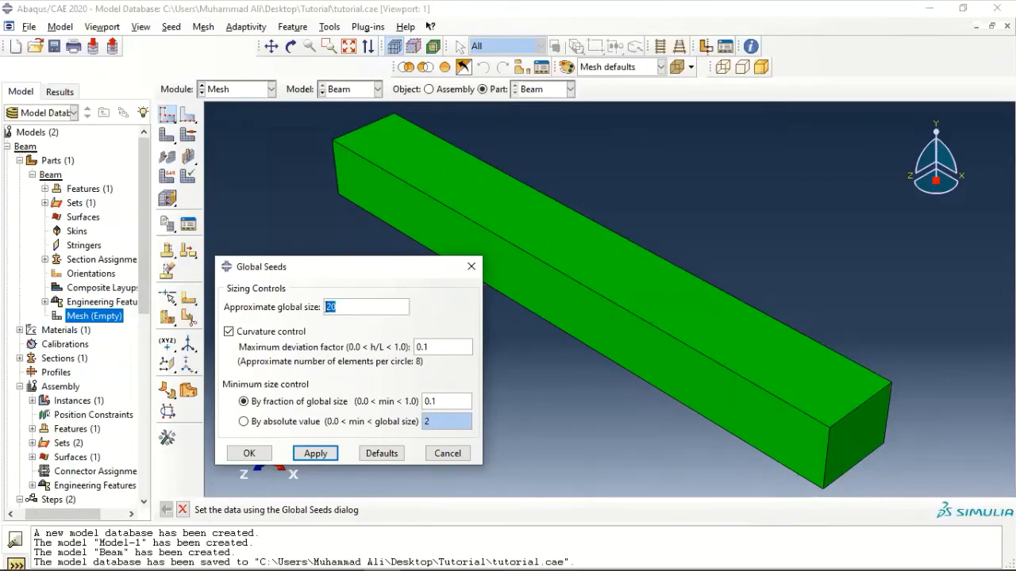
{"action": "type", "text": "10"}
{"action": "left_click", "coordinate": [249, 453]}
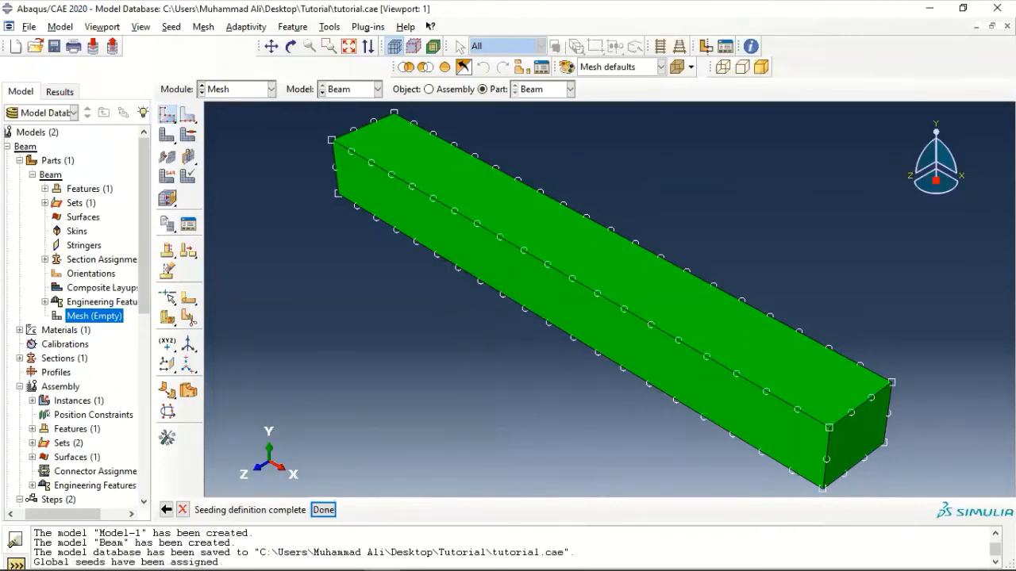
Generate the mesh on the Beam part.
{"action": "left_click", "coordinate": [211, 32]}
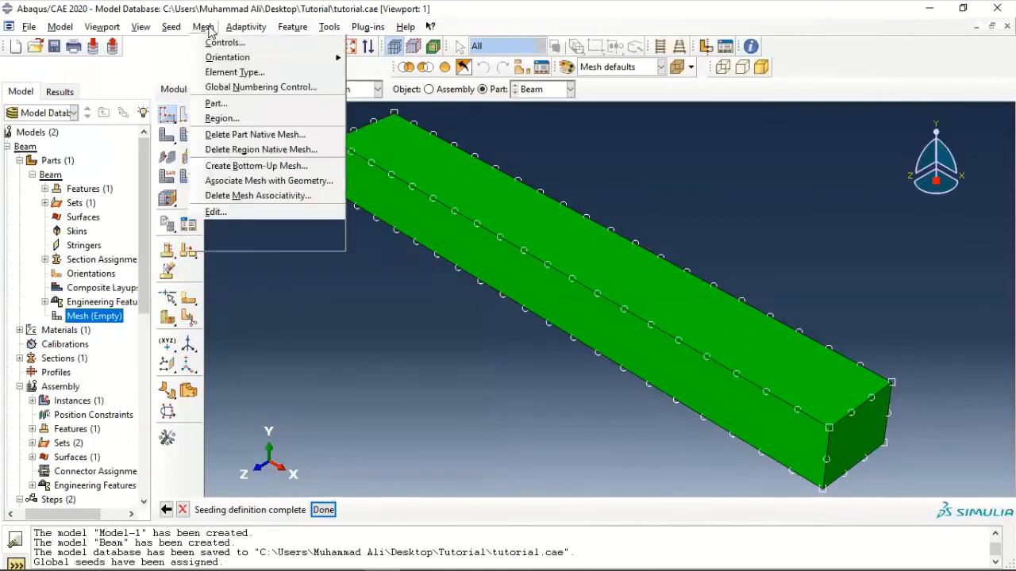
{"action": "left_click", "coordinate": [225, 104]}
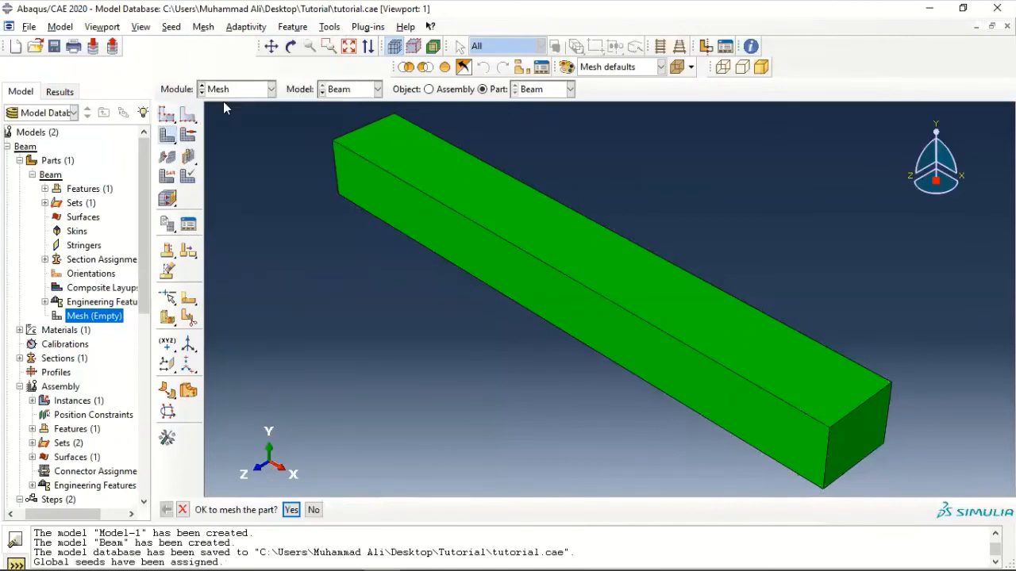
{"action": "left_click", "coordinate": [292, 511]}
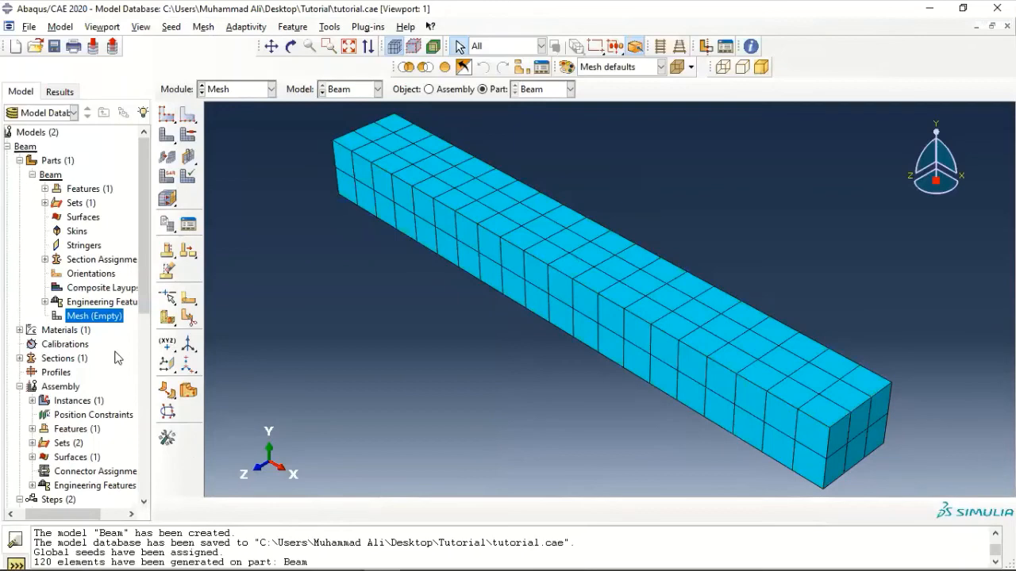
Create an analysis job for the Beam model as a full analysis run in the background and submitted immediately, with the default name.
{"action": "scroll", "coordinate": [118, 357], "scroll_direction": "down", "scroll_amount": 4}
{"action": "scroll", "coordinate": [116, 357], "scroll_direction": "up", "scroll_amount": 1}
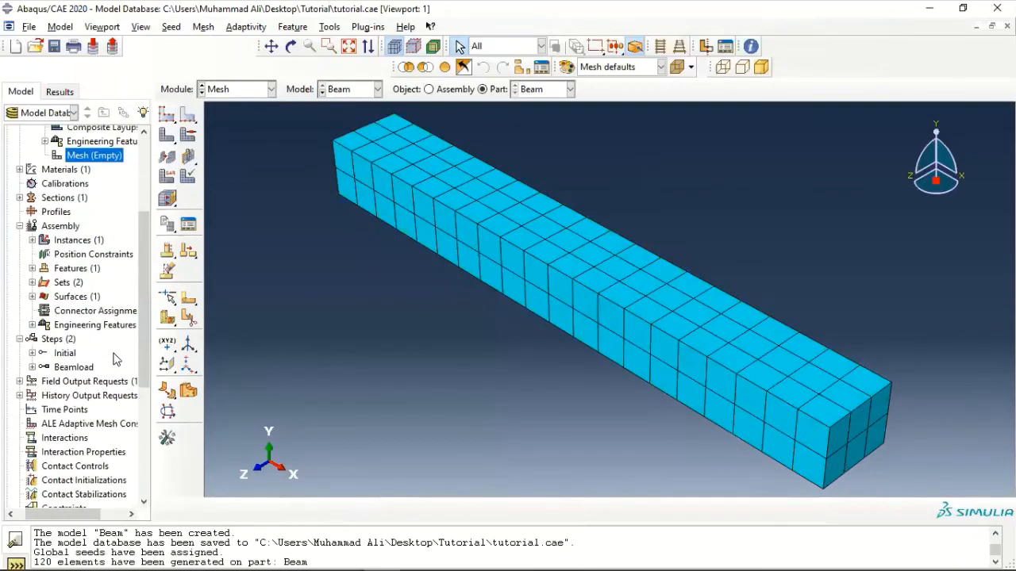
{"action": "scroll", "coordinate": [112, 359], "scroll_direction": "down", "scroll_amount": 6}
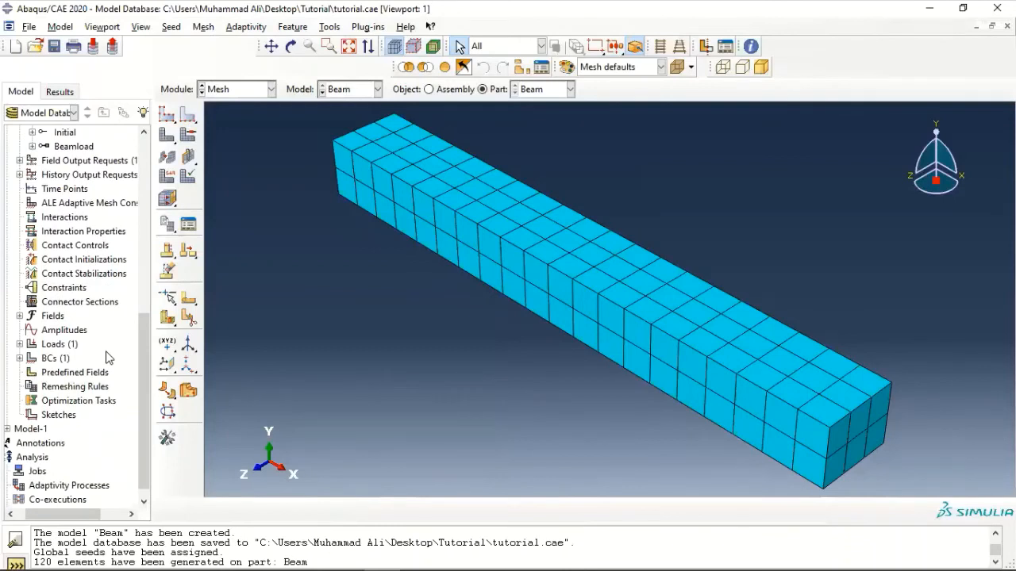
{"action": "scroll", "coordinate": [109, 357], "scroll_direction": "down", "scroll_amount": 1}
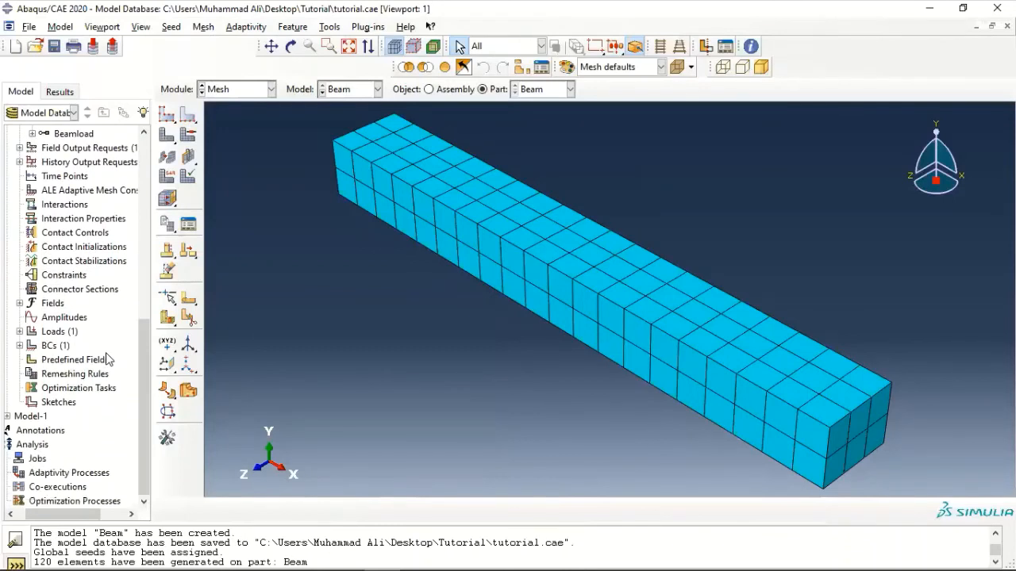
{"action": "double_click", "coordinate": [35, 460]}
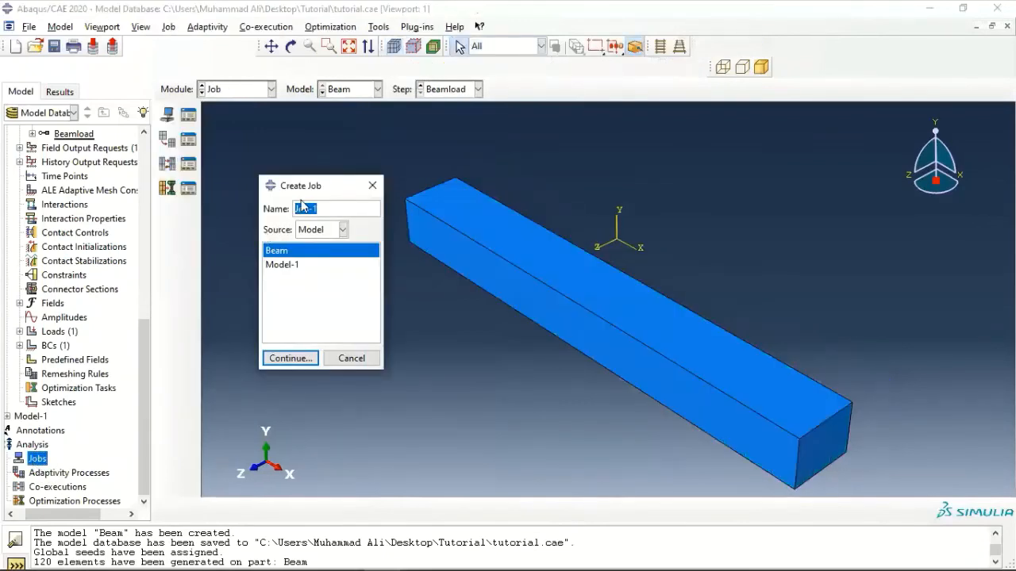
{"action": "left_click", "coordinate": [286, 359]}
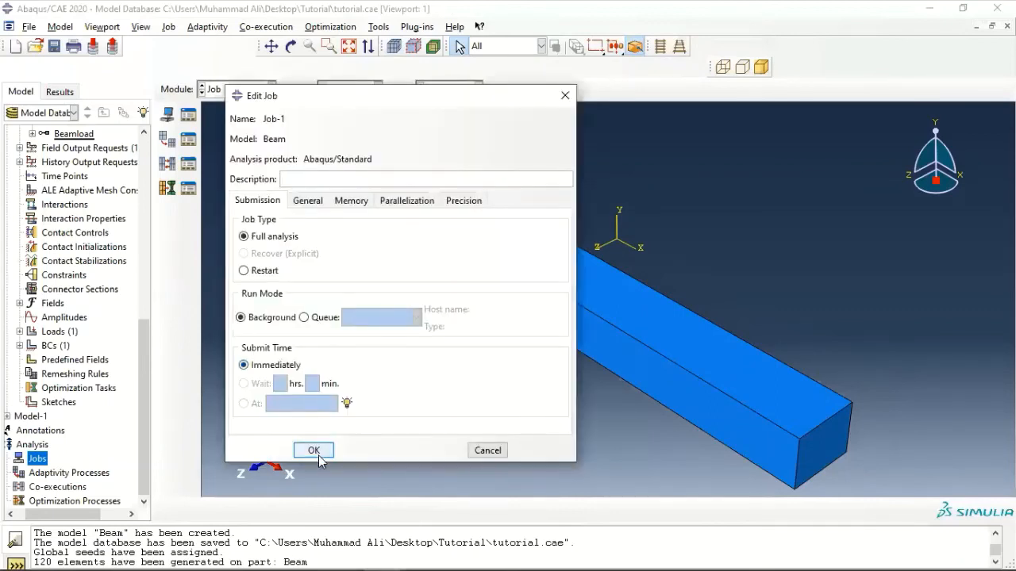
{"action": "left_click", "coordinate": [315, 451]}
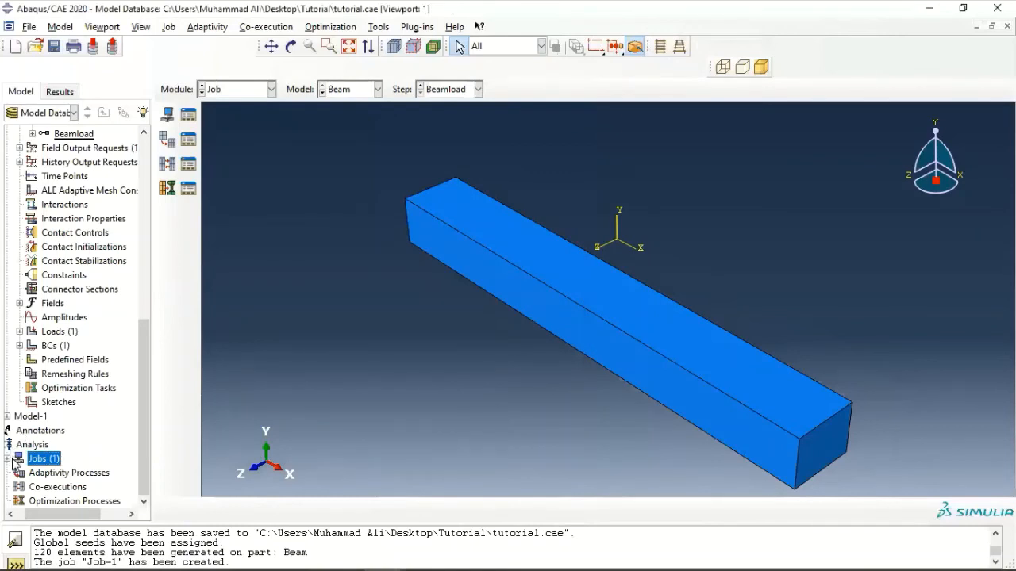
Submit the Beam model's job for analysis.
{"action": "left_click", "coordinate": [8, 458]}
{"action": "left_click", "coordinate": [36, 473]}
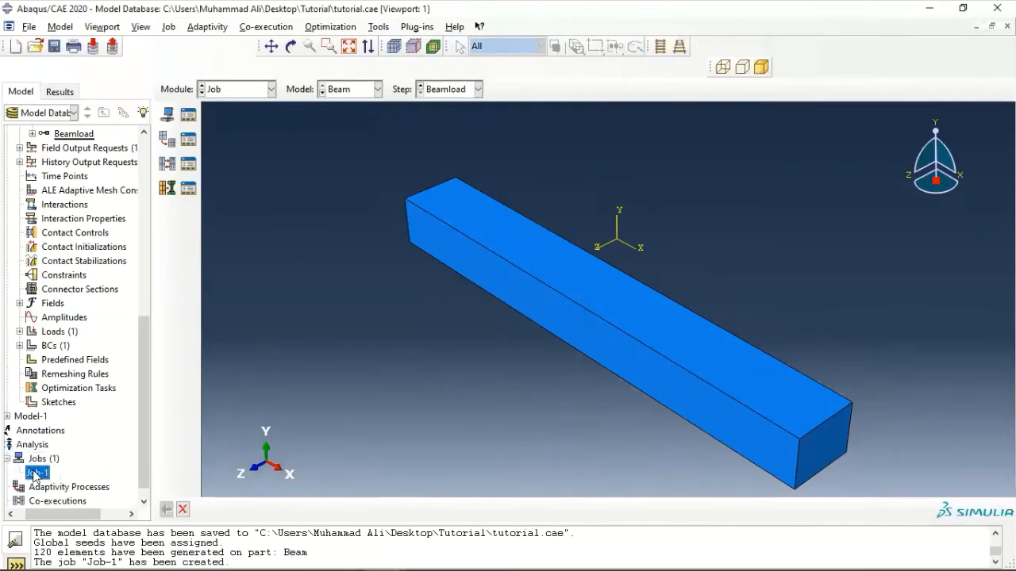
{"action": "right_click", "coordinate": [34, 473]}
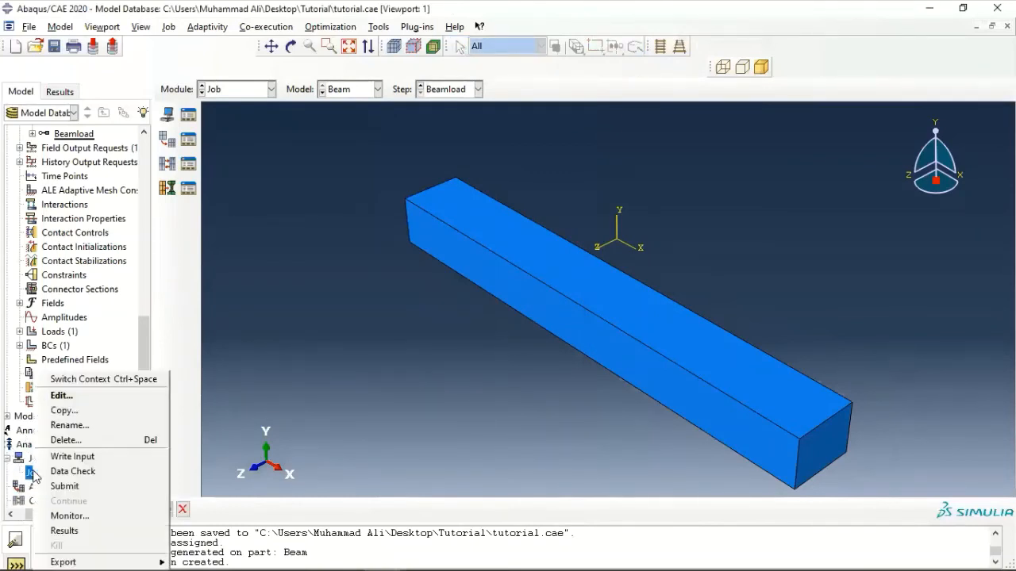
{"action": "left_click", "coordinate": [73, 484]}
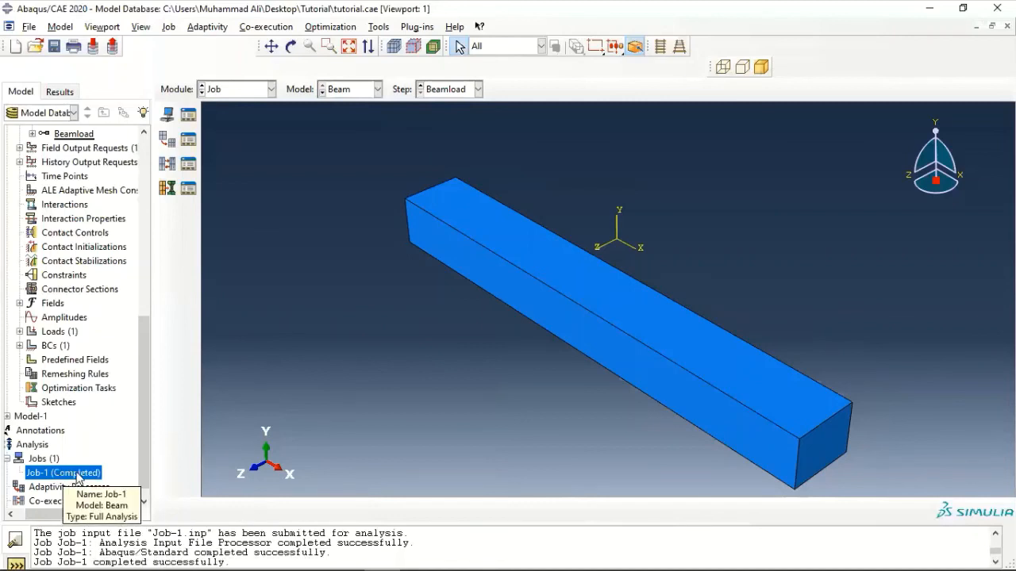
Open the results of the completed beam job and plot the beam's deformed shape.
{"action": "right_click", "coordinate": [77, 476]}
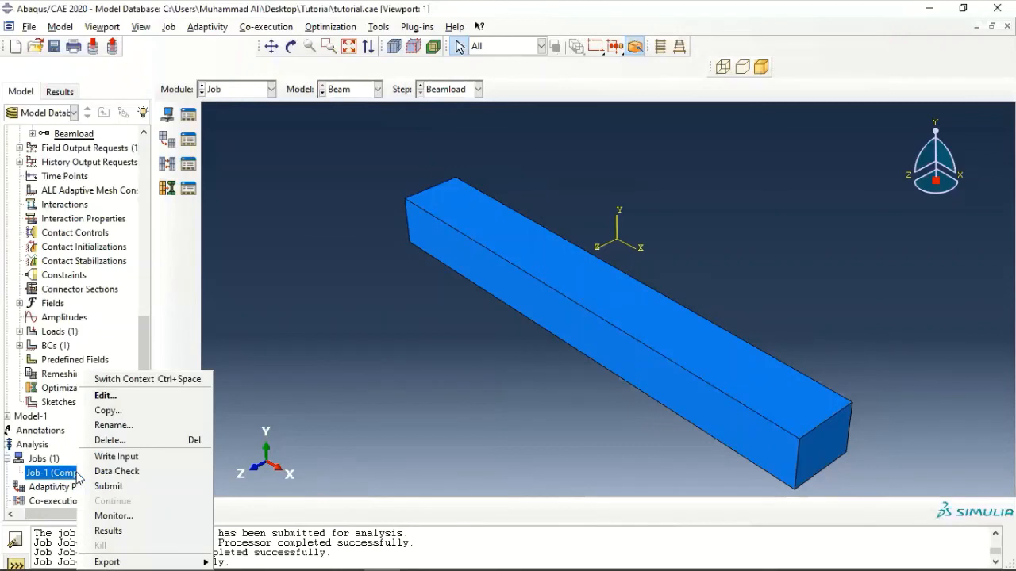
{"action": "left_click", "coordinate": [115, 532]}
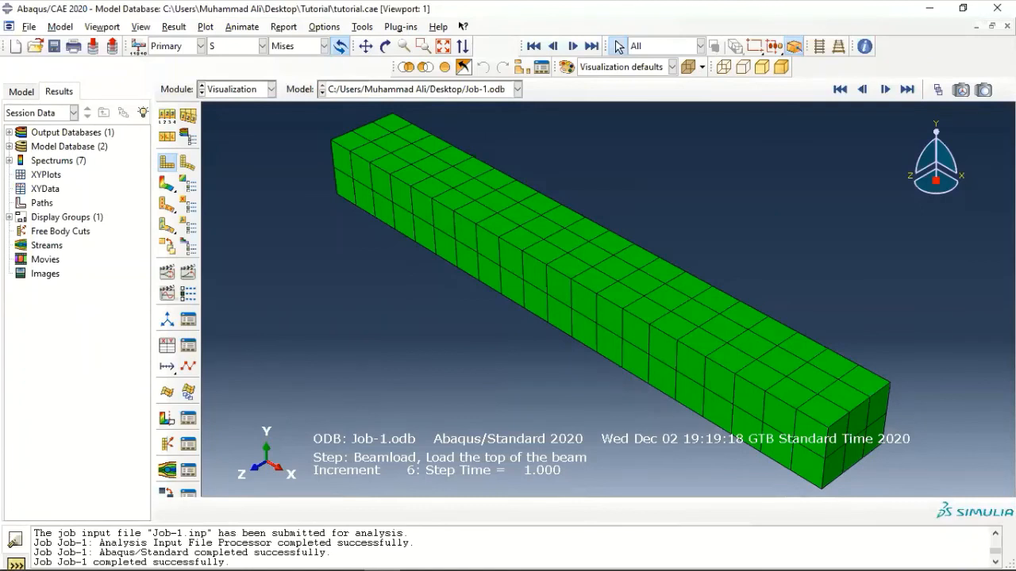
{"action": "left_click", "coordinate": [206, 29]}
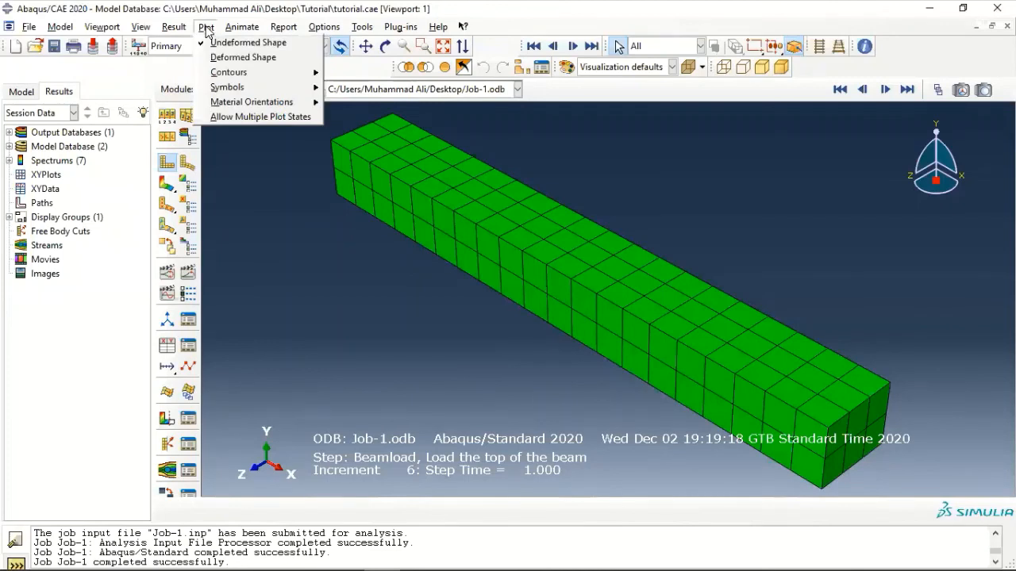
{"action": "left_click", "coordinate": [219, 60]}
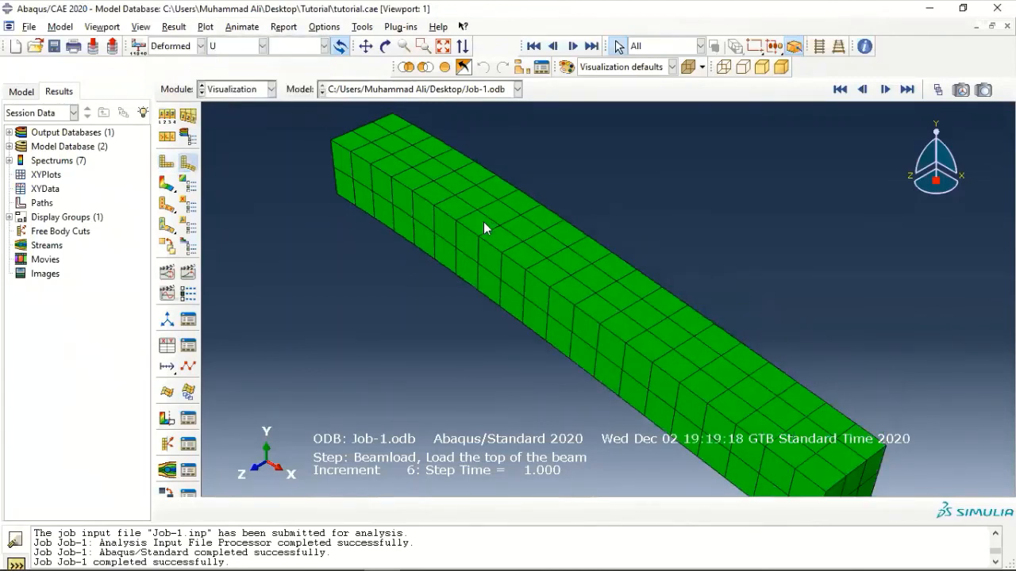
{"action": "scroll", "coordinate": [484, 221], "scroll_direction": "up", "scroll_amount": 2}
{"action": "scroll", "coordinate": [472, 226], "scroll_direction": "up", "scroll_amount": 3}
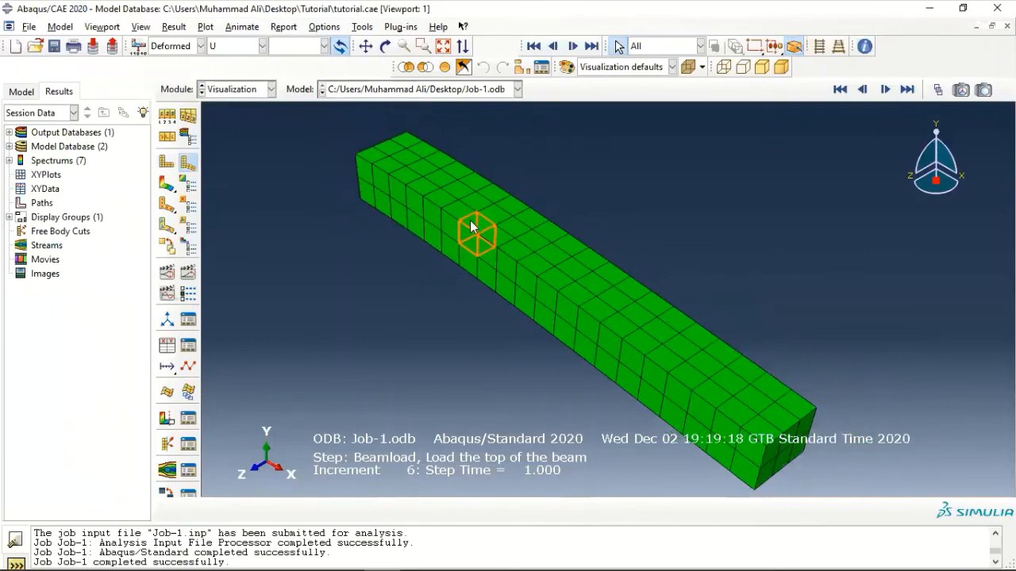
{"action": "scroll", "coordinate": [467, 229], "scroll_direction": "up", "scroll_amount": 1}
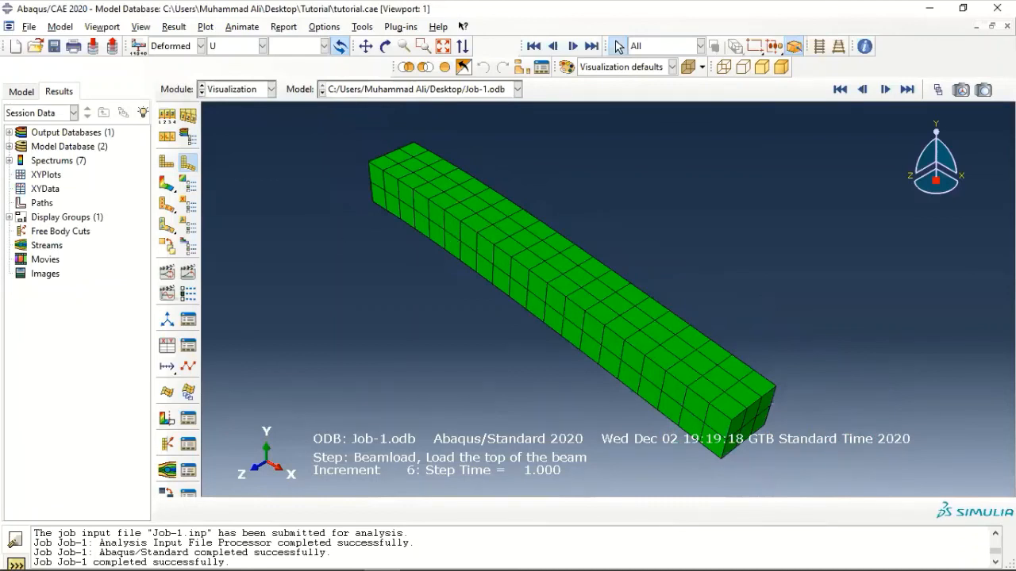
Plot the Mises stress contours on the beam's deformed shape and save the model database.
{"action": "left_click", "coordinate": [207, 29]}
{"action": "mouse_move", "coordinate": [238, 73]}
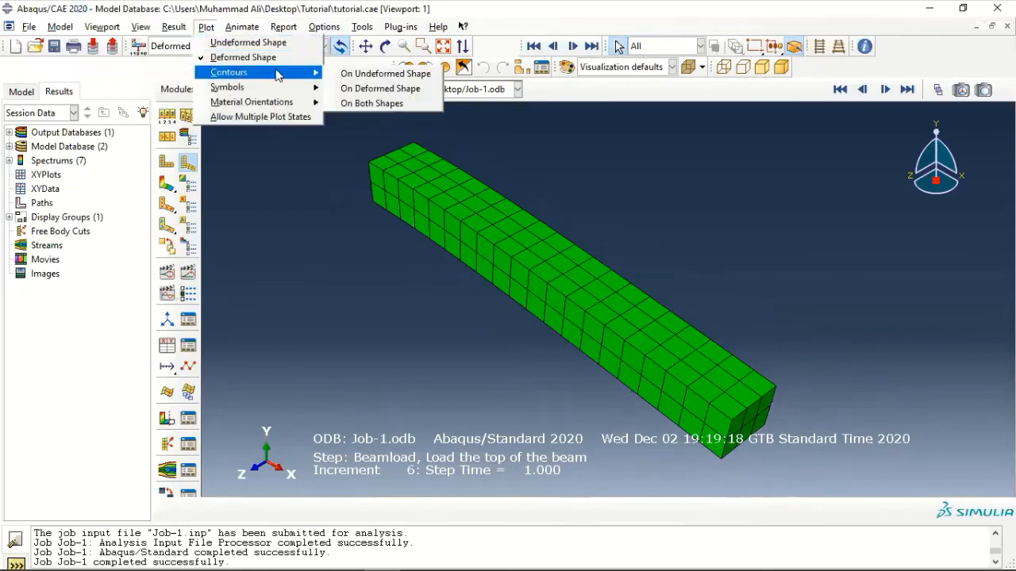
{"action": "left_click", "coordinate": [356, 89]}
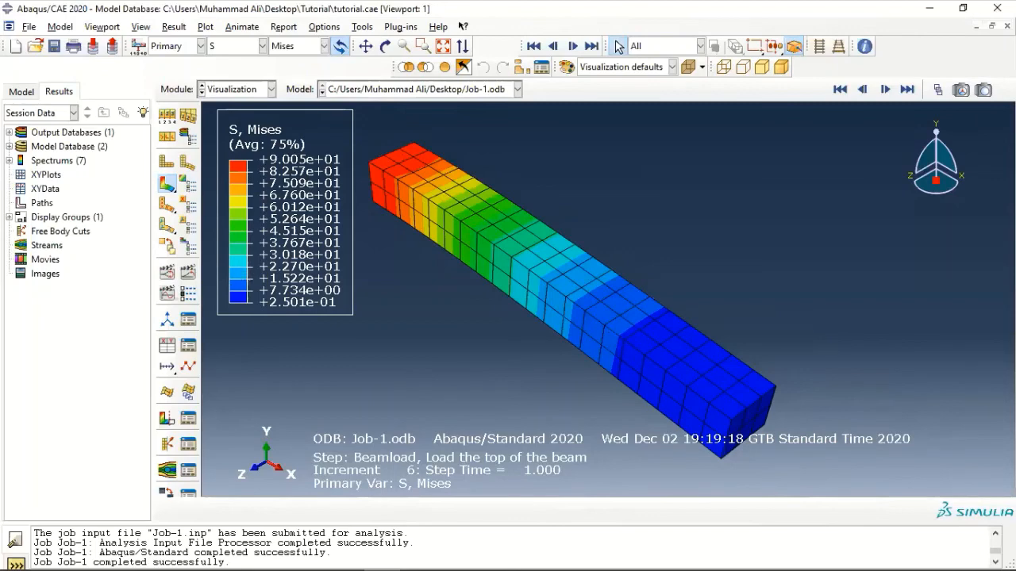
{"action": "left_click", "coordinate": [29, 27]}
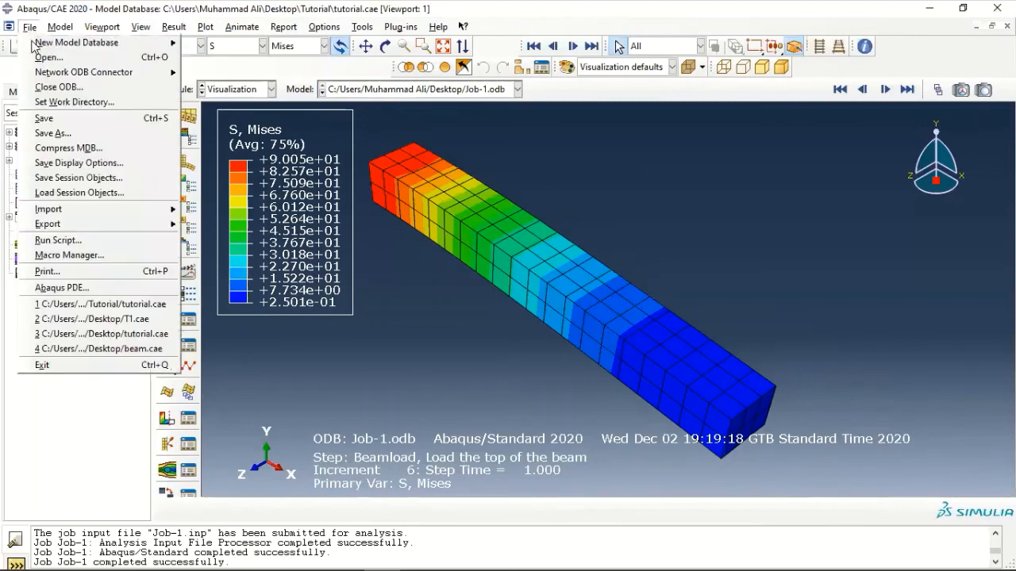
{"action": "left_click", "coordinate": [47, 118]}
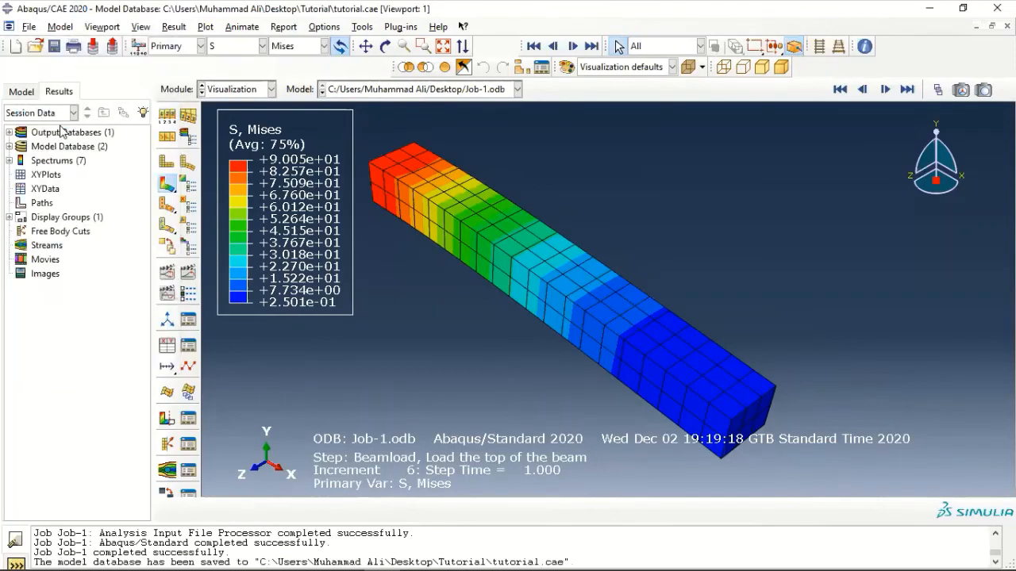